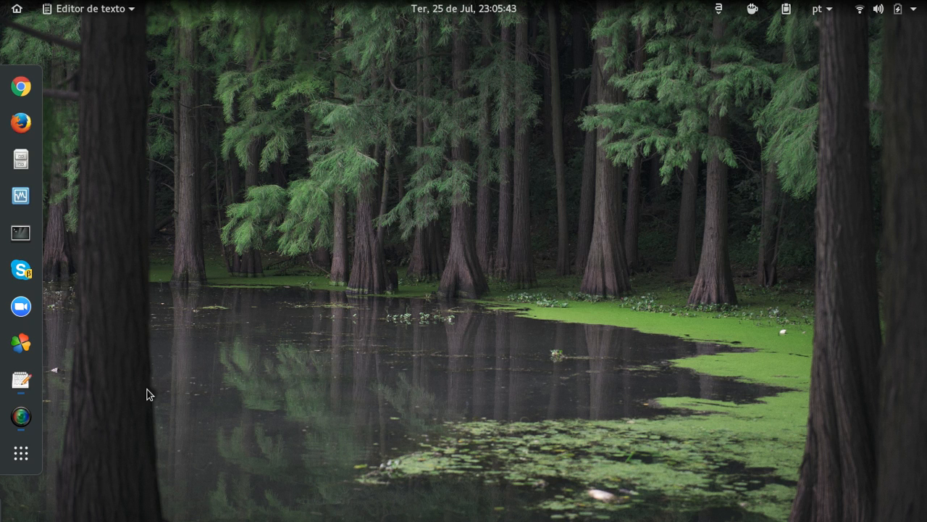
# View the USB adapter picture encore.jpg from the Imagens folder in the file manager, and close the image.
pyautogui.click(29, 167)
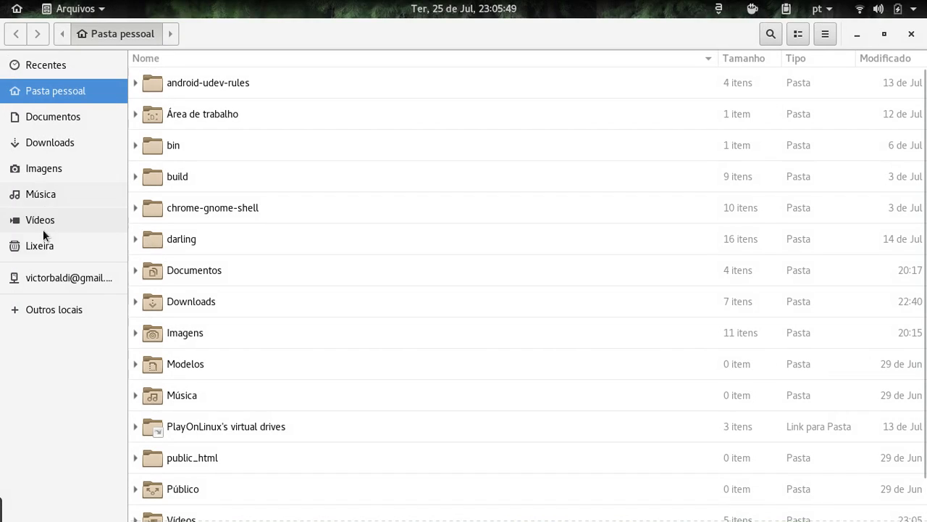
pyautogui.click(47, 175)
pyautogui.click(209, 305)
pyautogui.doubleClick(209, 305)
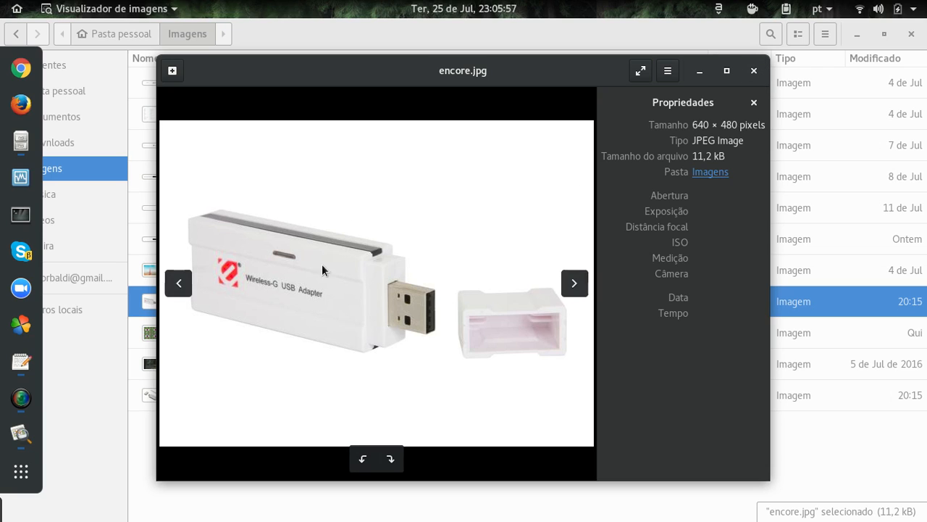
pyautogui.click(754, 72)
# View the picture tp-link.jpg from the Imagens folder, and close both the image and the file manager.
pyautogui.doubleClick(182, 399)
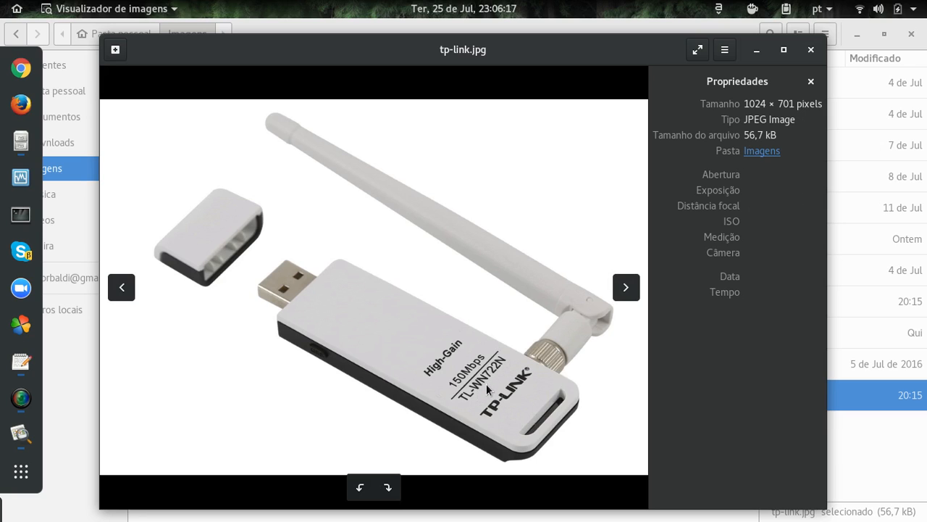
pyautogui.click(810, 49)
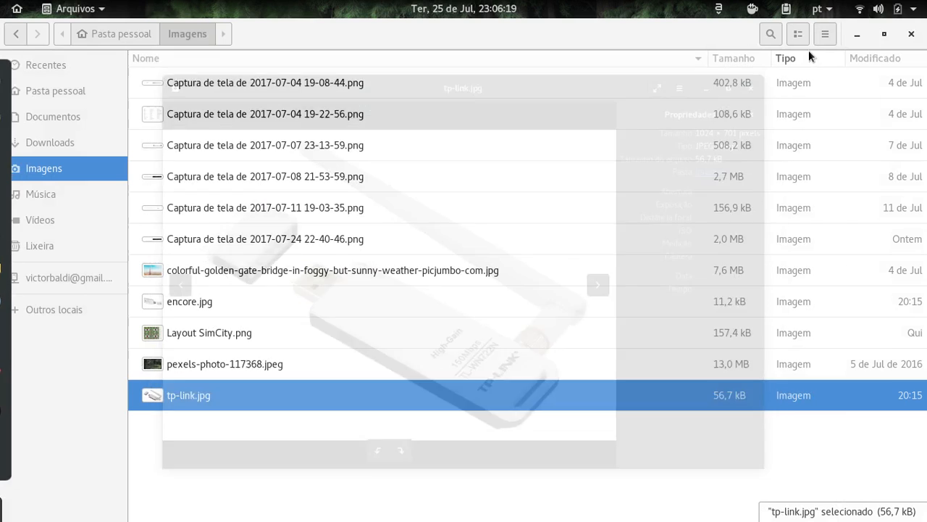
pyautogui.click(911, 33)
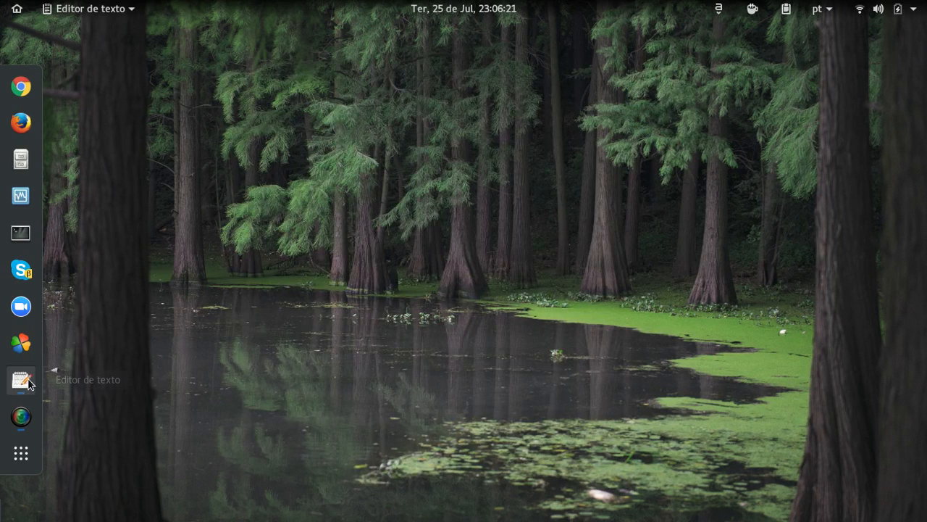
# Switch to the text editor and review the four-item requirements list, highlighting the whole list and its first item.
pyautogui.click(28, 379)
pyautogui.moveTo(551, 143); pyautogui.dragTo(227, 86)
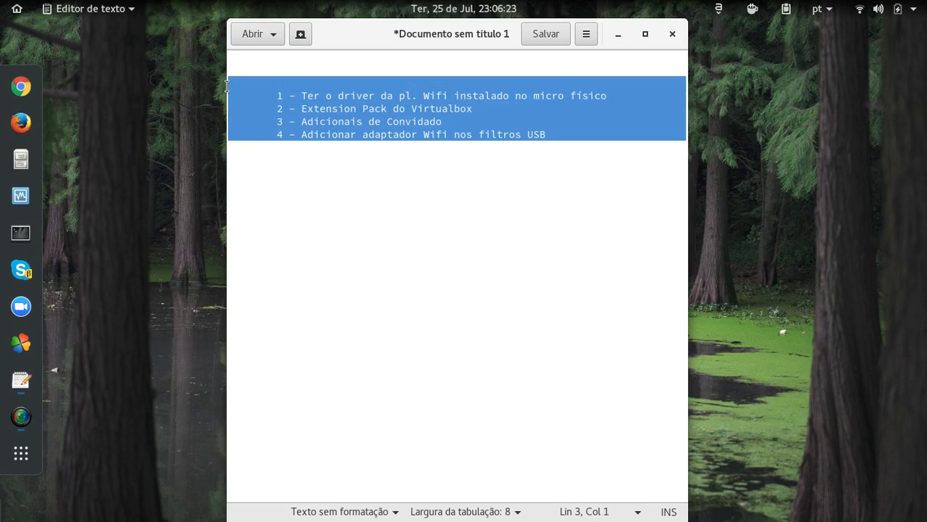
pyautogui.click(314, 234)
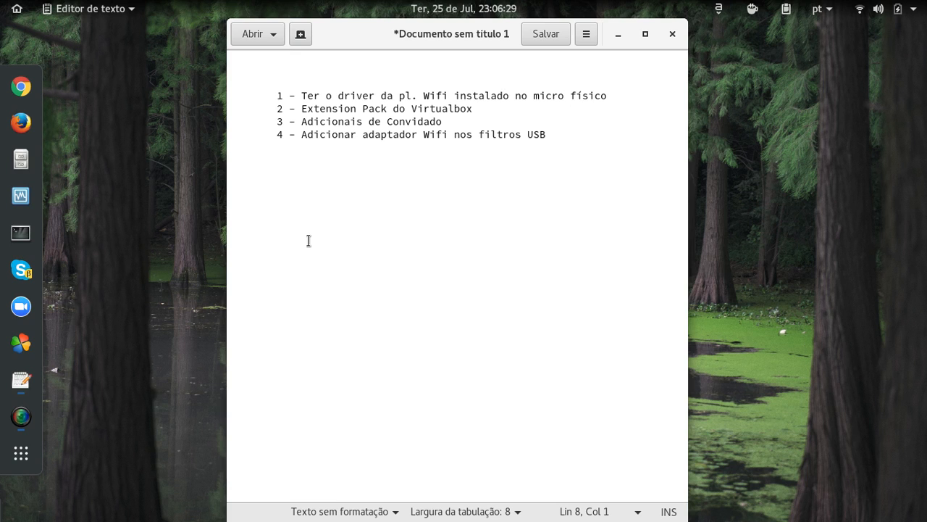
pyautogui.moveTo(278, 95); pyautogui.dragTo(603, 103)
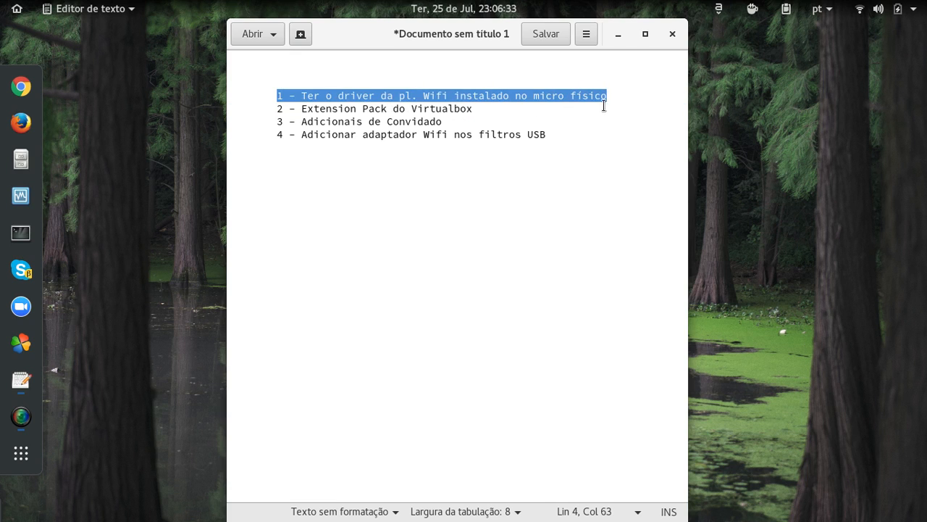
pyautogui.click(578, 162)
# Clear the pending desktop notifications and return to the requirements document.
pyautogui.click(896, 10)
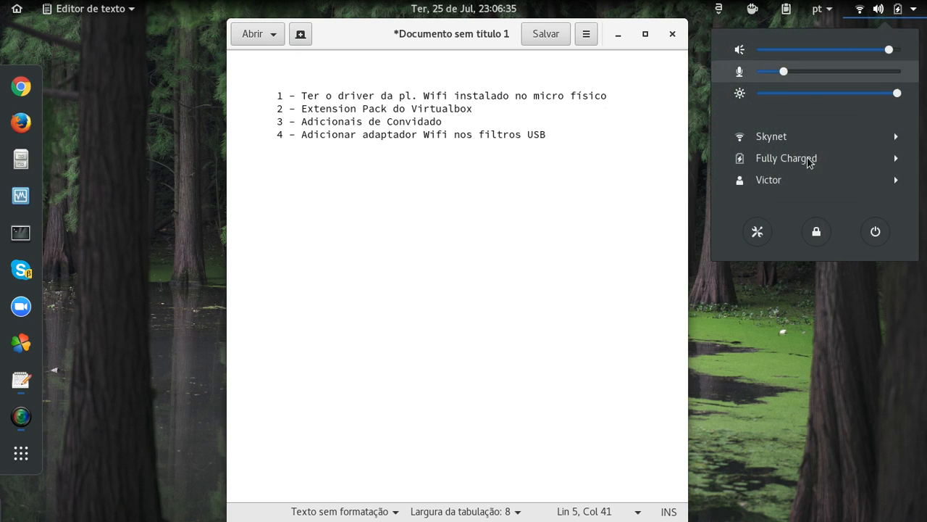
pyautogui.press('super+m')
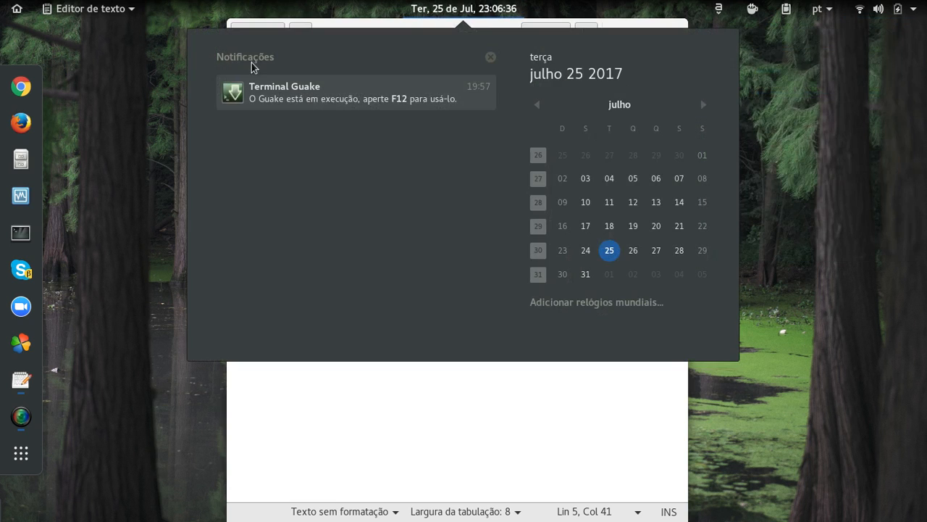
pyautogui.click(490, 57)
pyautogui.click(763, 213)
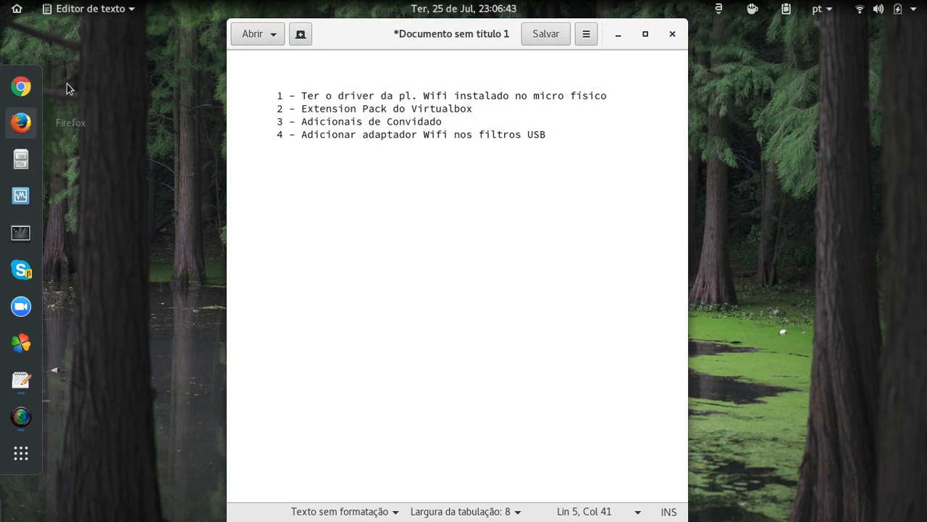
pyautogui.moveTo(0, 0)
pyautogui.click(236, 97)
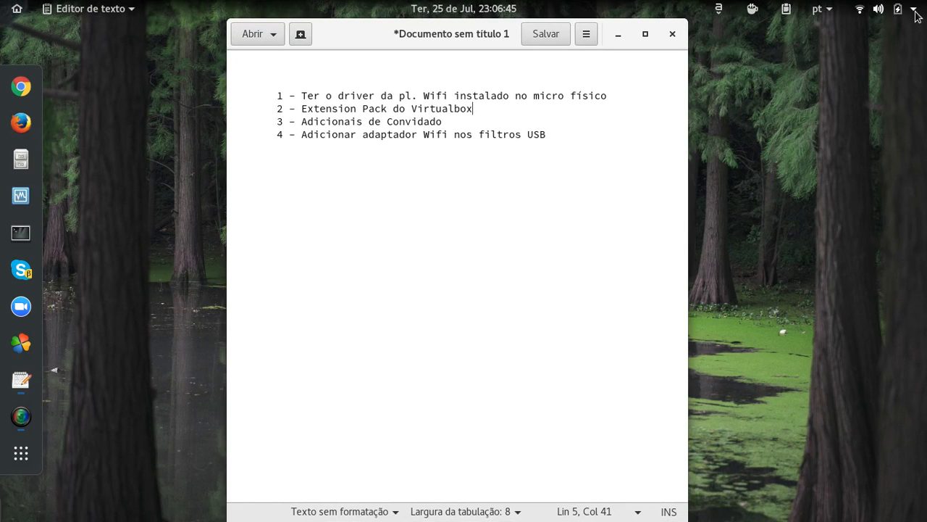
# Examine the connection options of the second Wi-Fi adapter in the system status area.
pyautogui.click(915, 13)
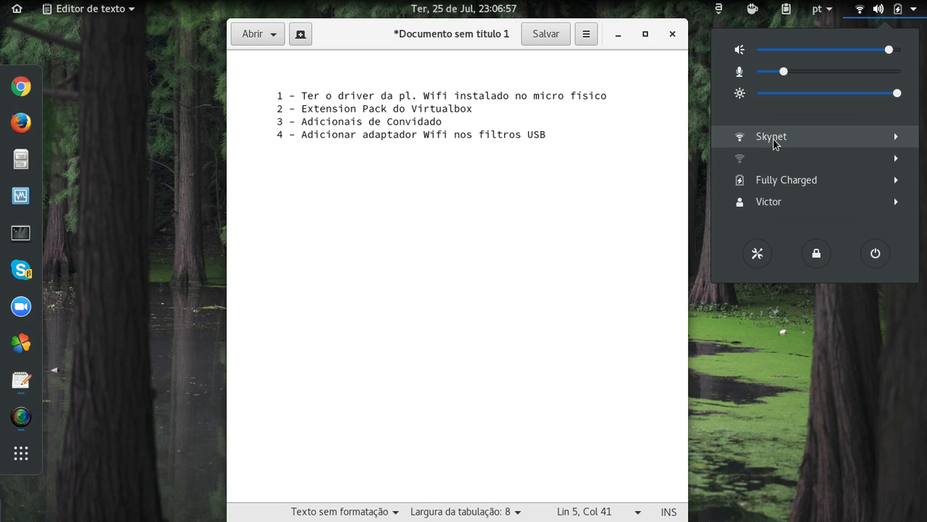
pyautogui.click(771, 163)
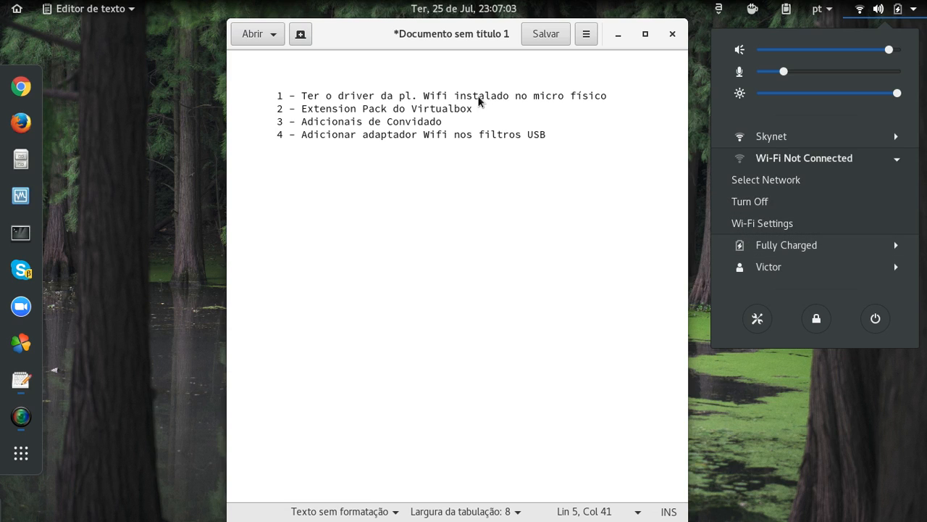
pyautogui.click(621, 94)
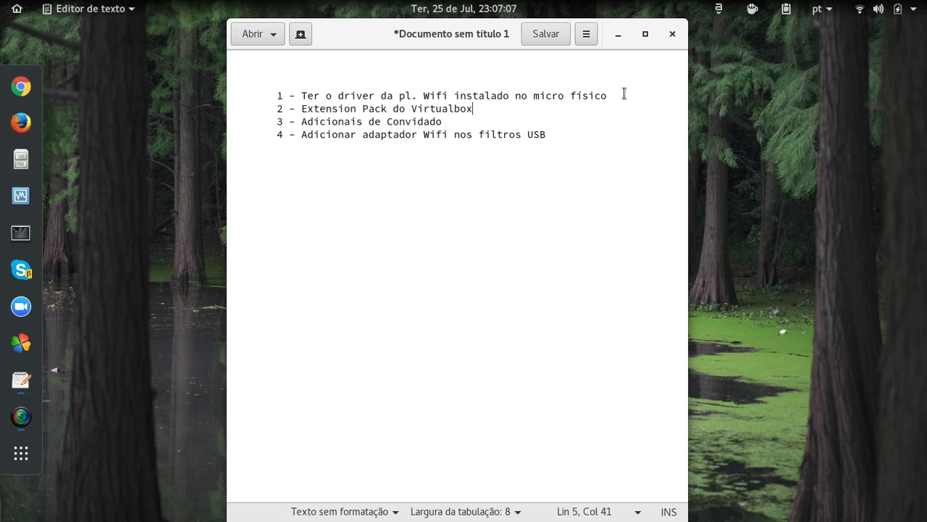
# Highlight item 1 of the list, about the Wi-Fi card driver on the physical machine, including the words "driver da".
pyautogui.moveTo(623, 92); pyautogui.dragTo(277, 96)
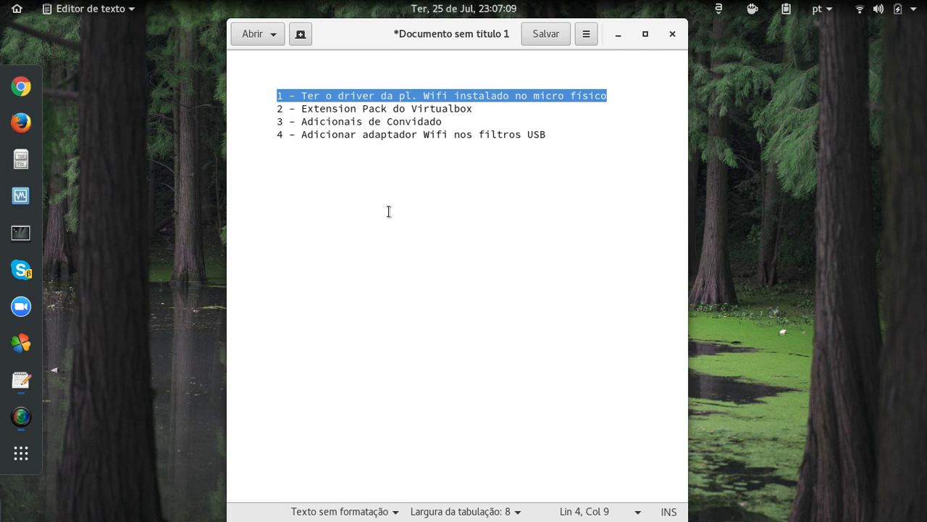
pyautogui.click(401, 173)
pyautogui.moveTo(338, 96); pyautogui.dragTo(393, 96)
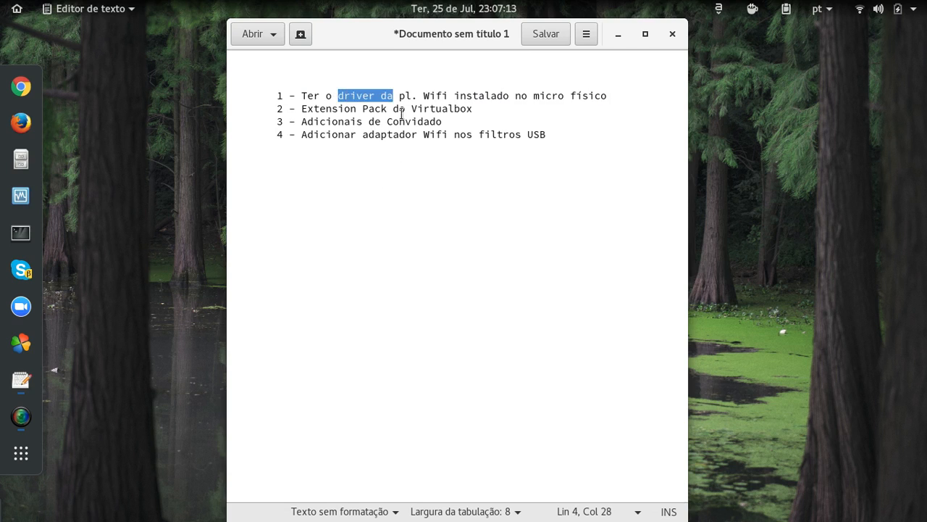
pyautogui.click(413, 164)
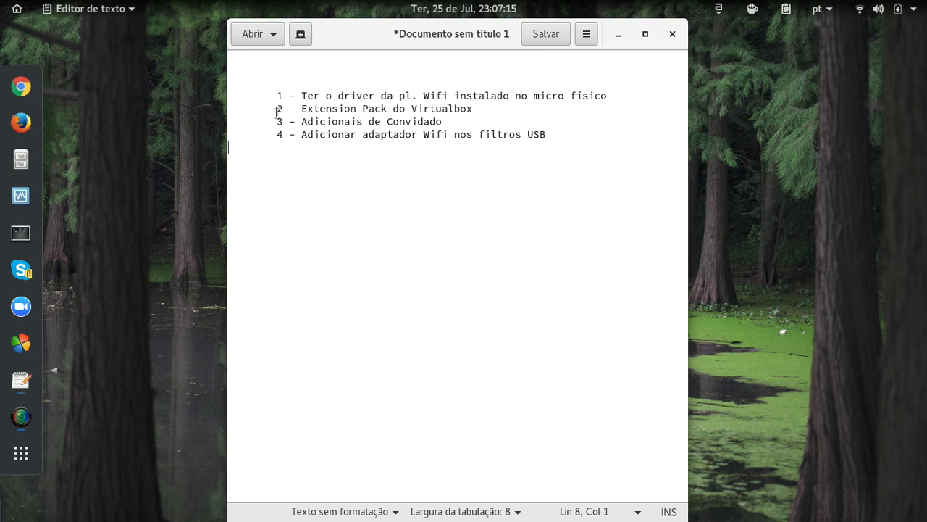
# Go through list items 2 to 4 by highlighting the Extension Pack, the Adicionais de Convidado and the USB filter lines.
pyautogui.moveTo(277, 110); pyautogui.dragTo(468, 106)
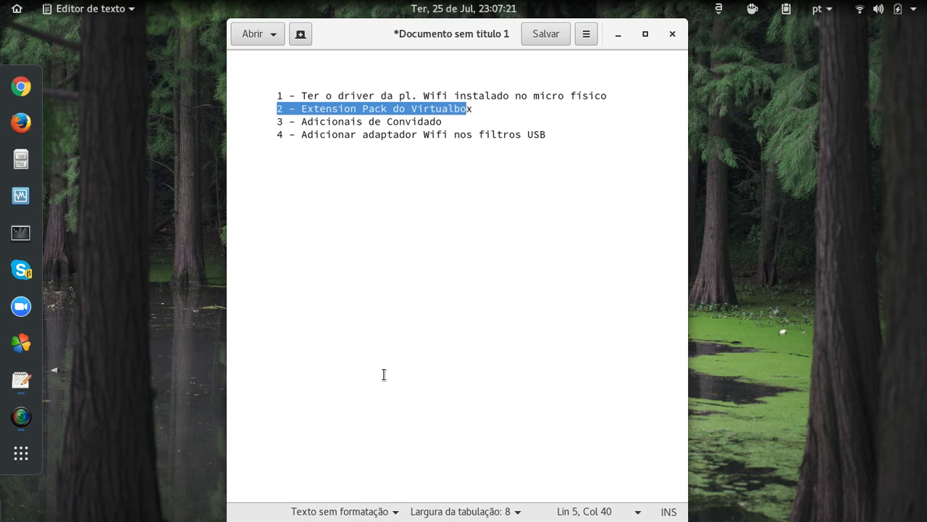
pyautogui.click(479, 123)
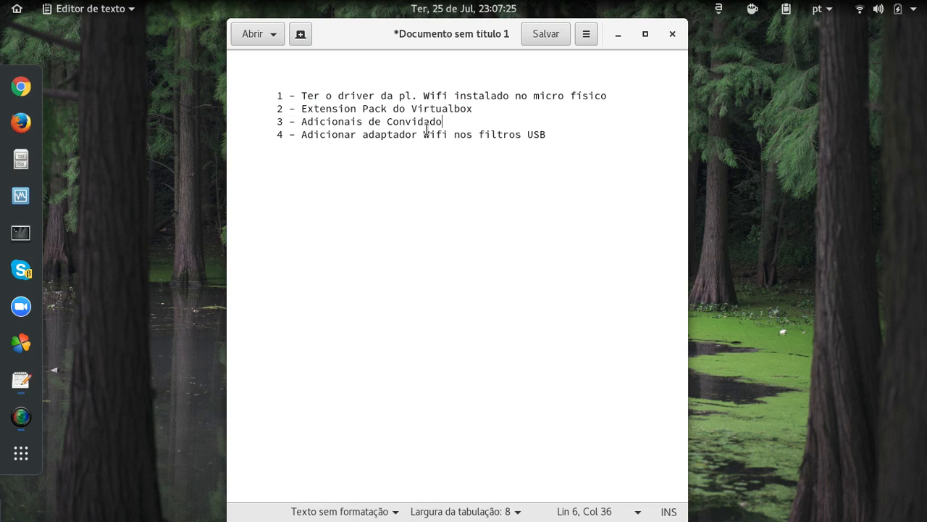
pyautogui.moveTo(283, 121); pyautogui.dragTo(381, 109)
pyautogui.click(402, 124)
pyautogui.moveTo(443, 122); pyautogui.dragTo(314, 122)
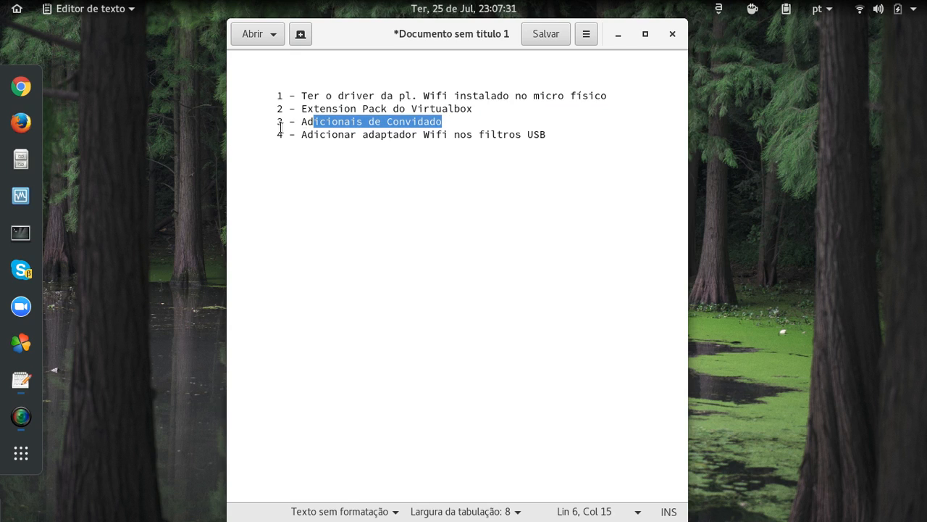
pyautogui.click(433, 147)
pyautogui.moveTo(443, 121); pyautogui.dragTo(213, 114)
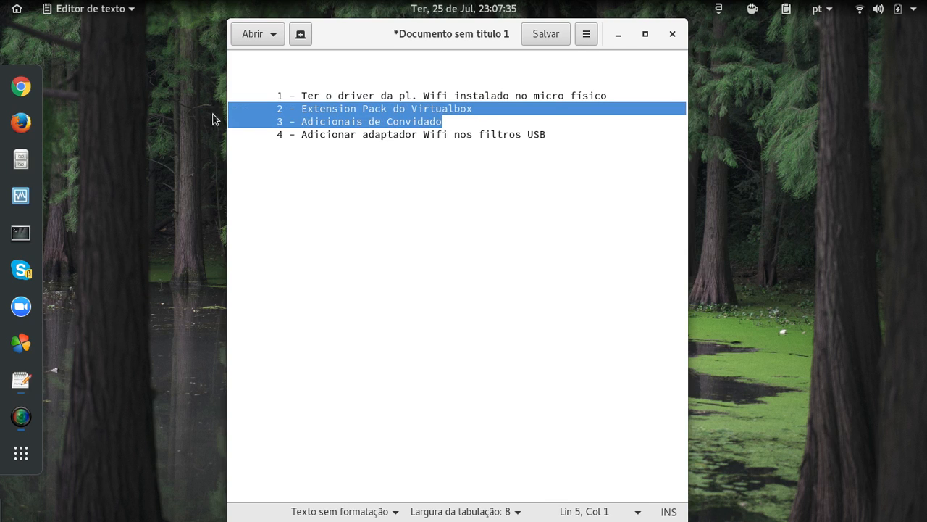
pyautogui.click(489, 122)
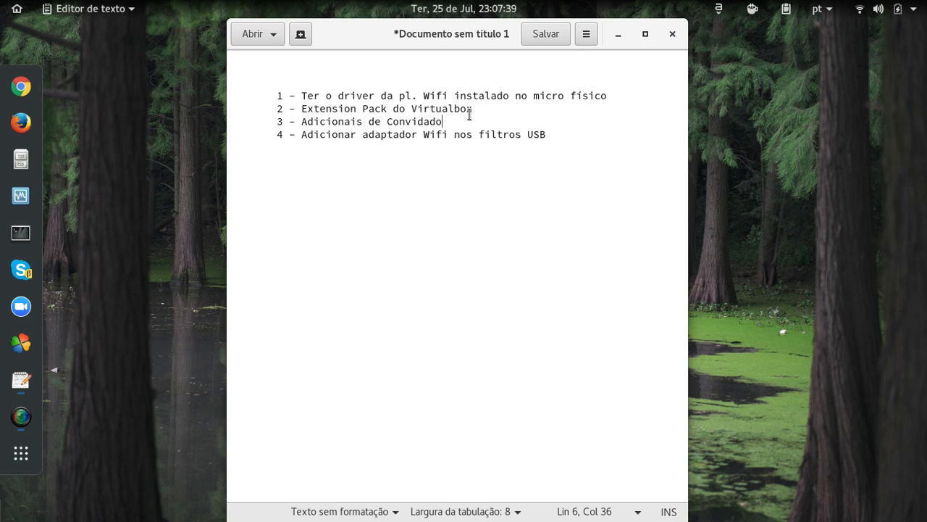
pyautogui.moveTo(470, 116); pyautogui.dragTo(424, 95)
pyautogui.click(449, 131)
pyautogui.click(447, 118)
pyautogui.moveTo(447, 119); pyautogui.dragTo(227, 109)
pyautogui.click(275, 123)
pyautogui.click(356, 162)
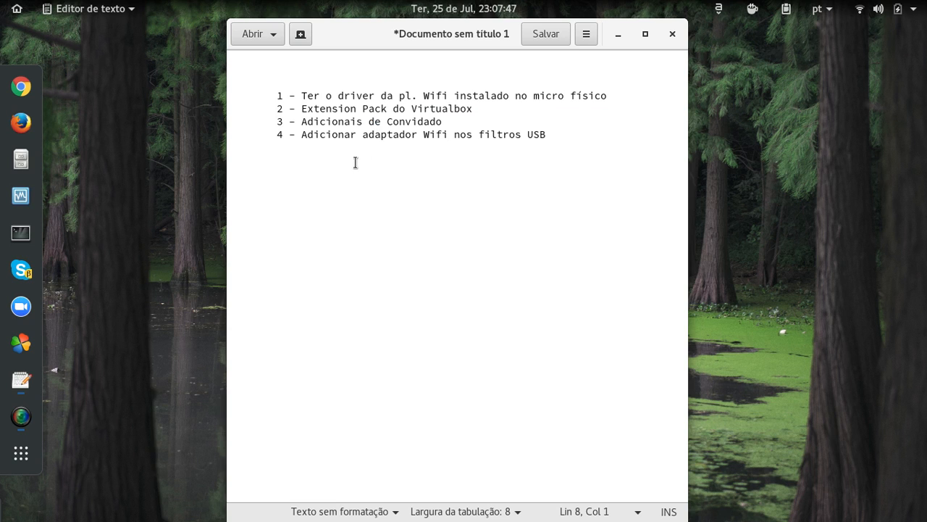
pyautogui.moveTo(542, 134); pyautogui.dragTo(275, 136)
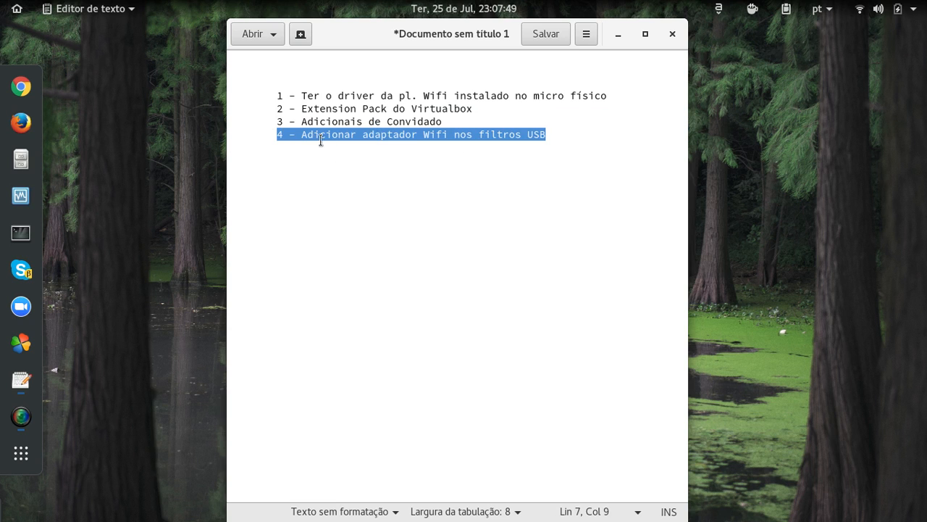
pyautogui.click(415, 152)
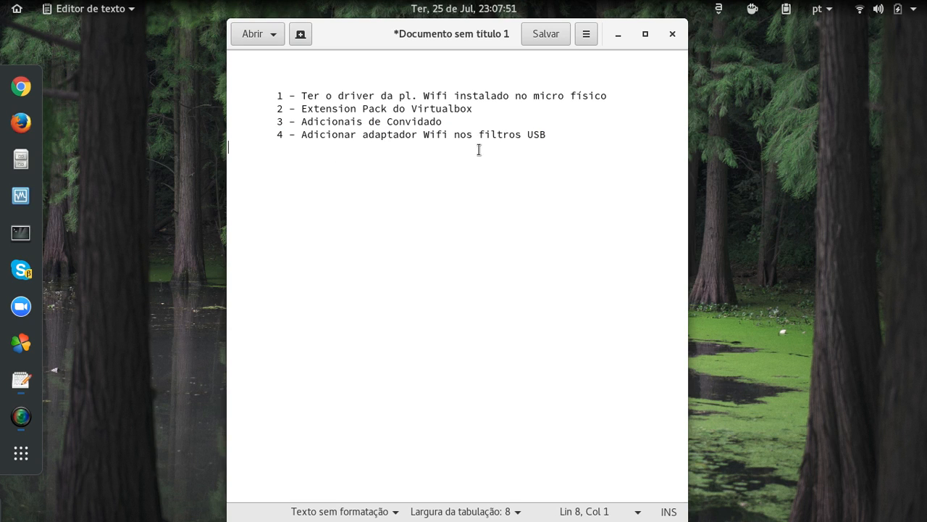
# Switch to Oracle VM VirtualBox and select the Kali virtual machine.
pyautogui.click(20, 201)
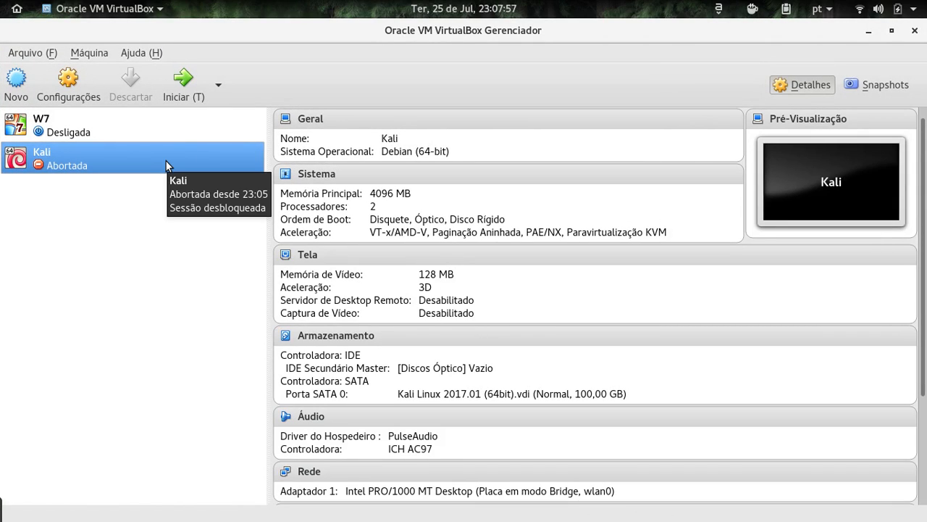
pyautogui.click(70, 133)
pyautogui.click(81, 153)
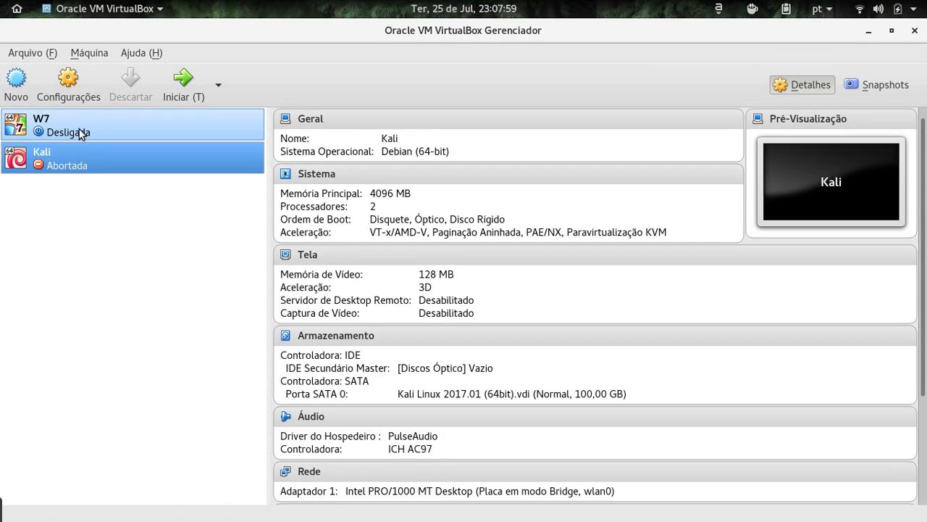
pyautogui.click(80, 131)
pyautogui.click(79, 157)
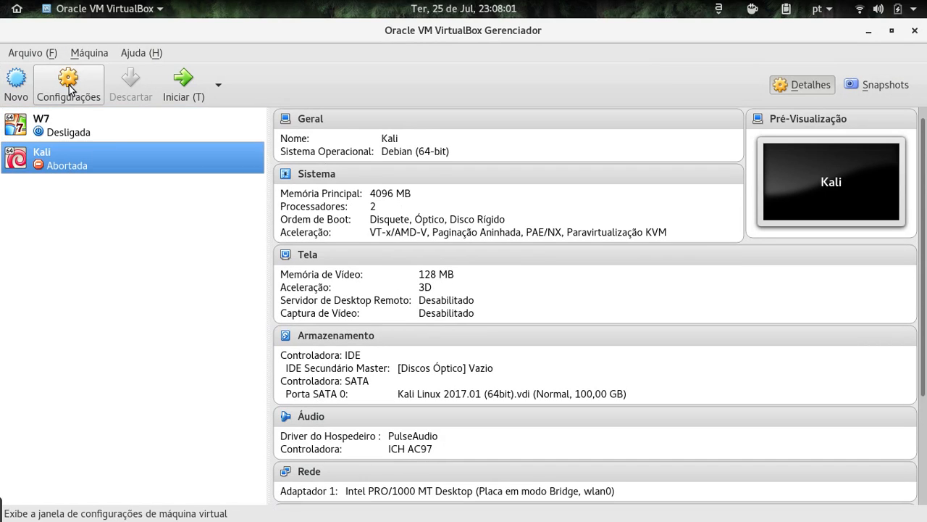
# Check the installed extension packs in the global VirtualBox preferences and close the preferences with OK.
pyautogui.click(32, 53)
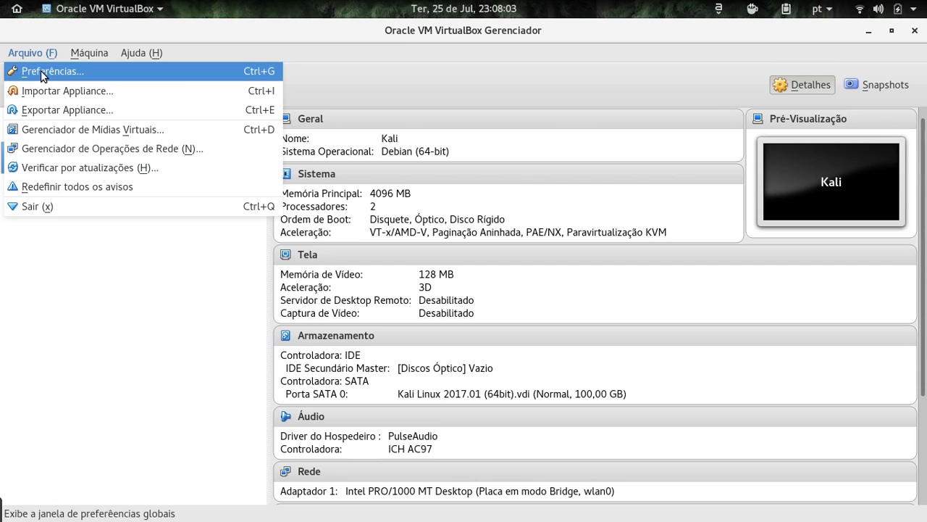
pyautogui.click(43, 73)
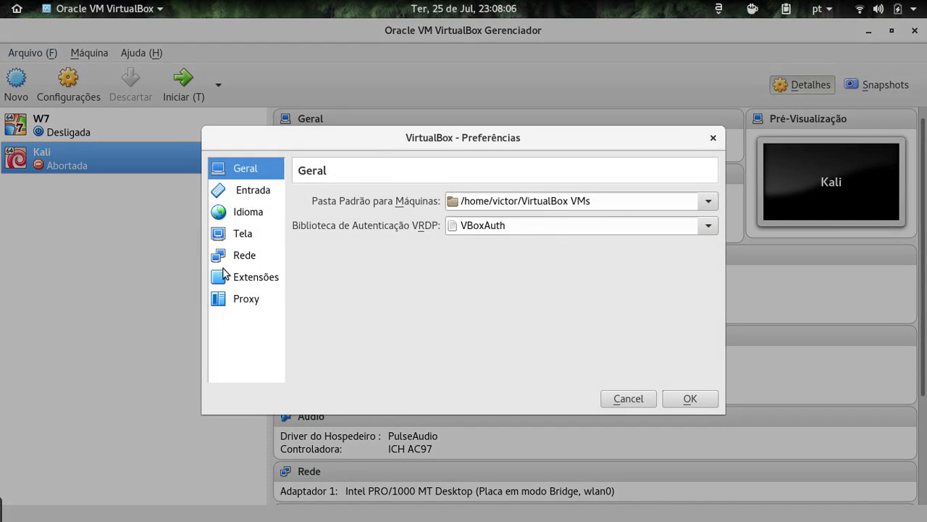
pyautogui.click(230, 276)
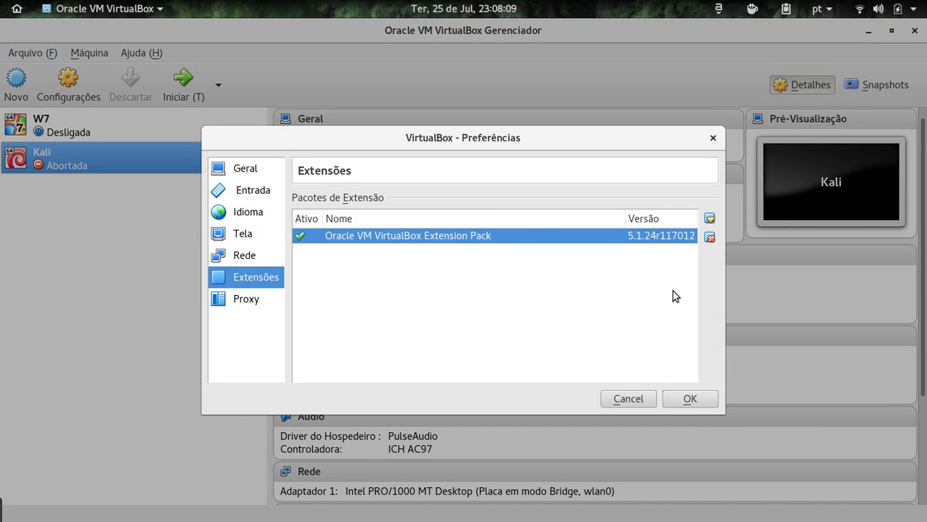
pyautogui.click(687, 399)
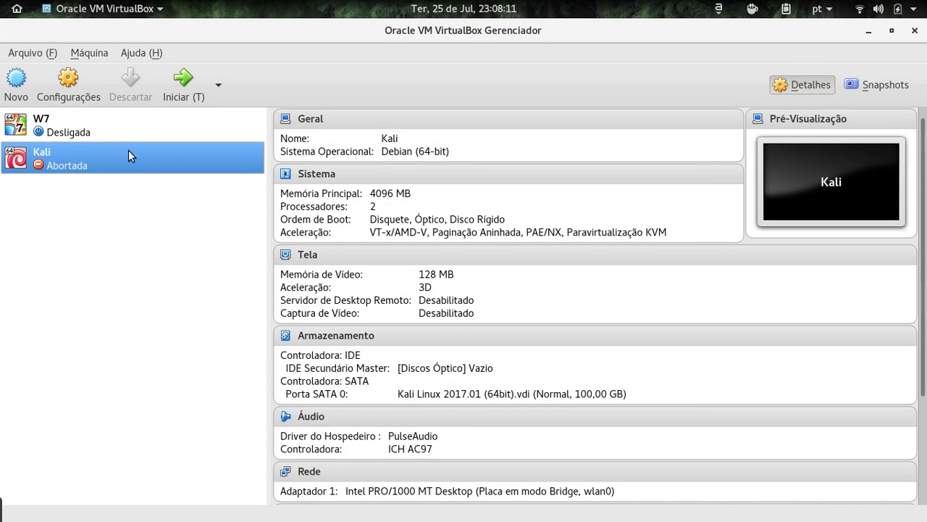
# Add a USB device filter for ATHEROS USB2.0 WLAN [0108] in the Kali machine's settings and inspect its device details.
pyautogui.click(70, 91)
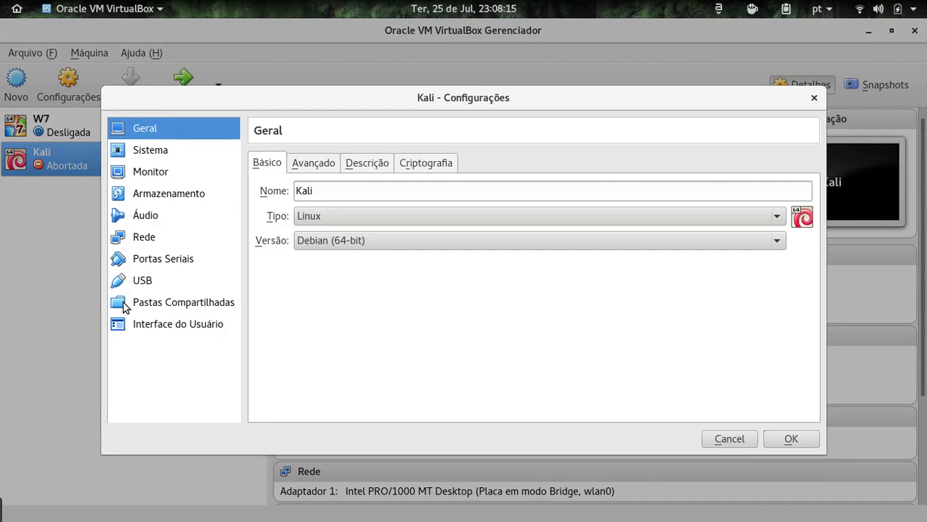
pyautogui.click(166, 284)
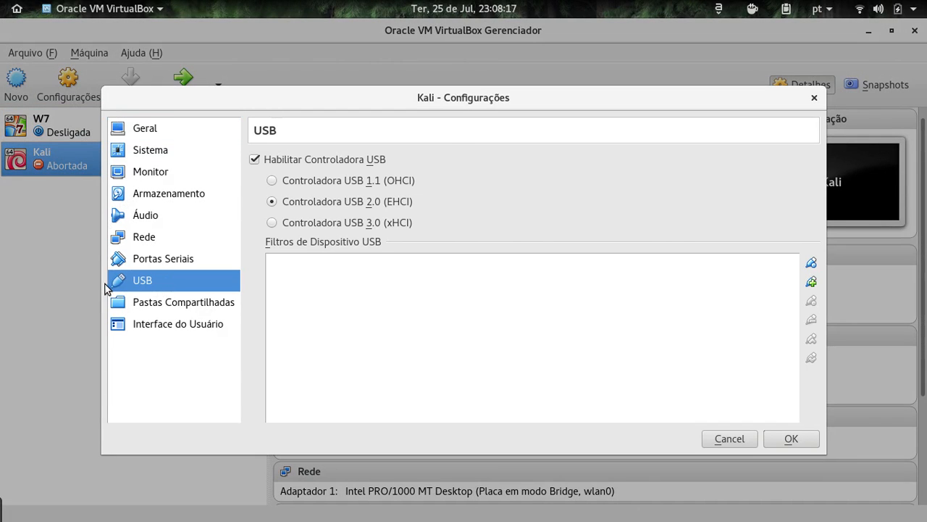
pyautogui.click(811, 284)
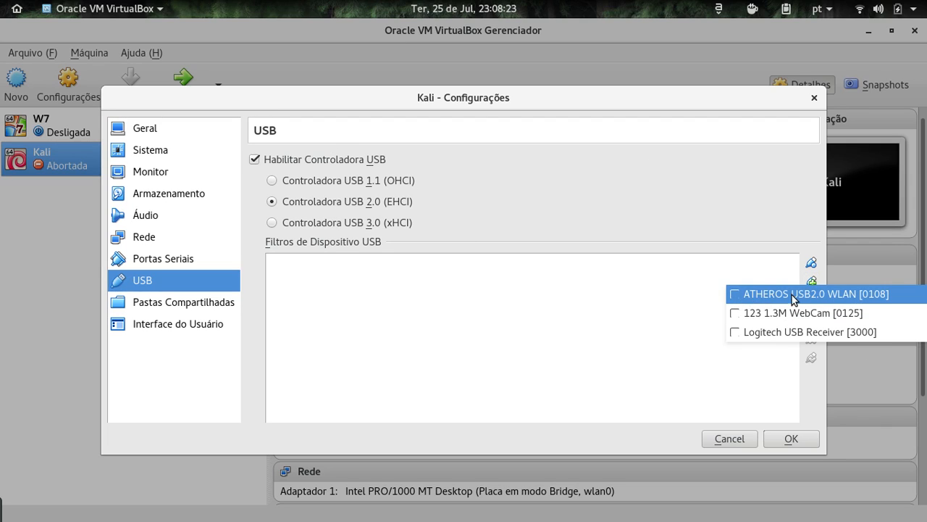
pyautogui.click(792, 295)
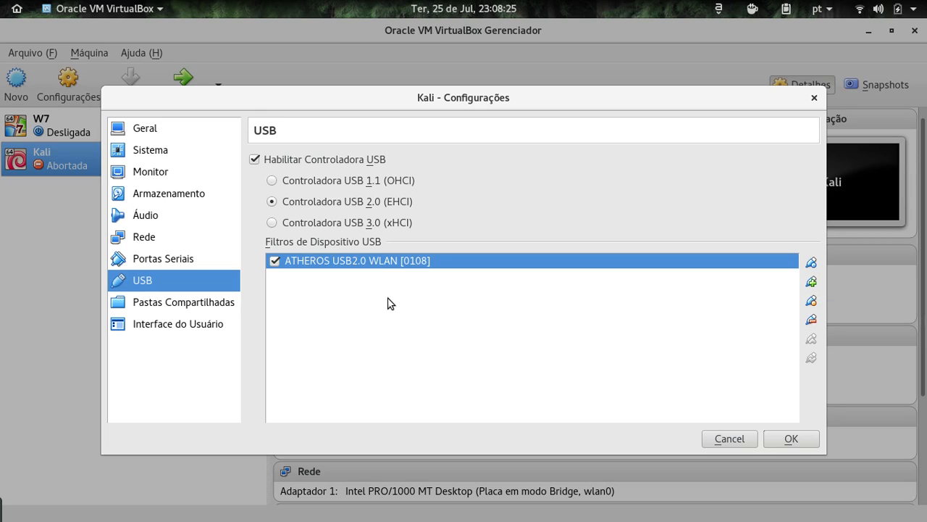
pyautogui.moveTo(376, 262)
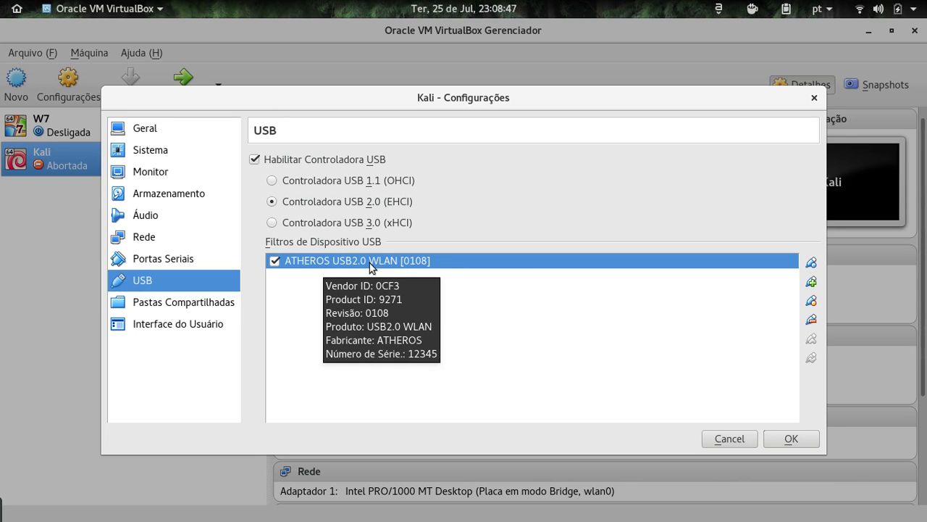
# Switch the bridged interface of network Adapter 1 to wlan2 and set it back to wlan0.
pyautogui.click(178, 239)
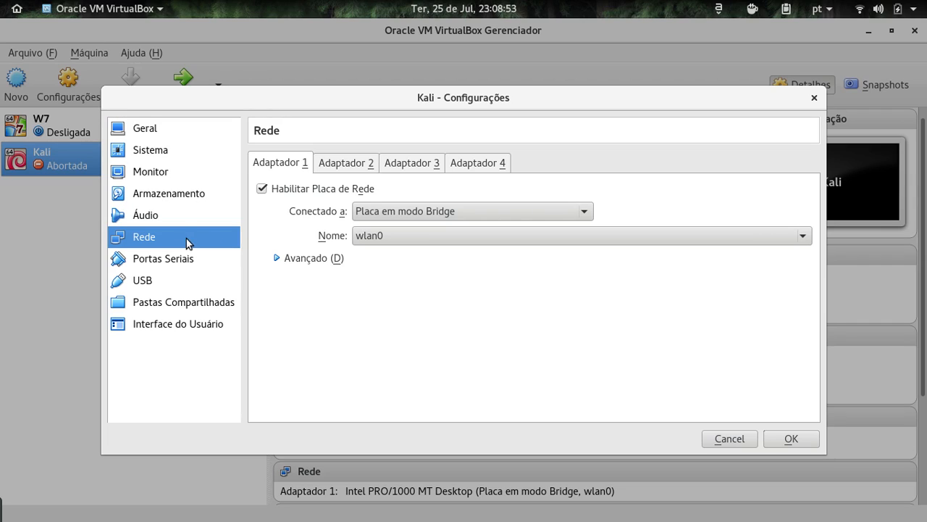
pyautogui.click(424, 235)
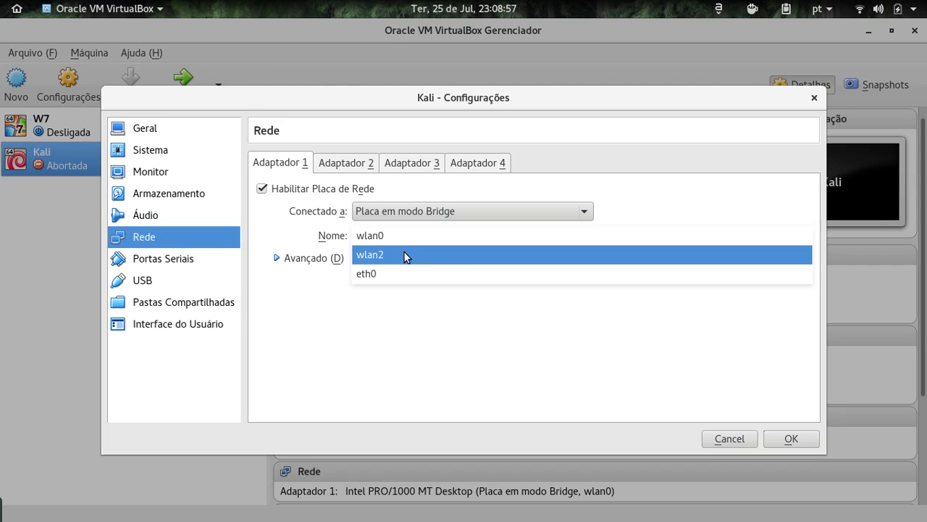
pyautogui.click(404, 254)
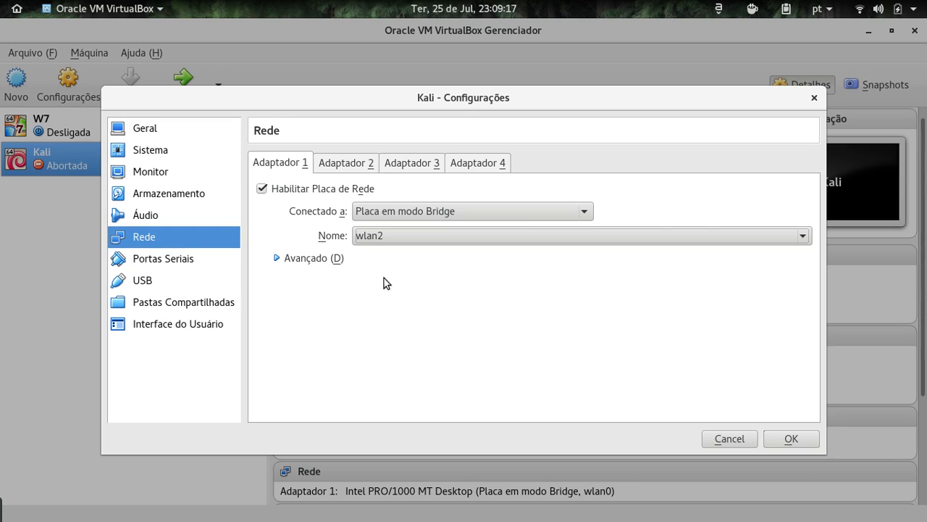
pyautogui.click(404, 245)
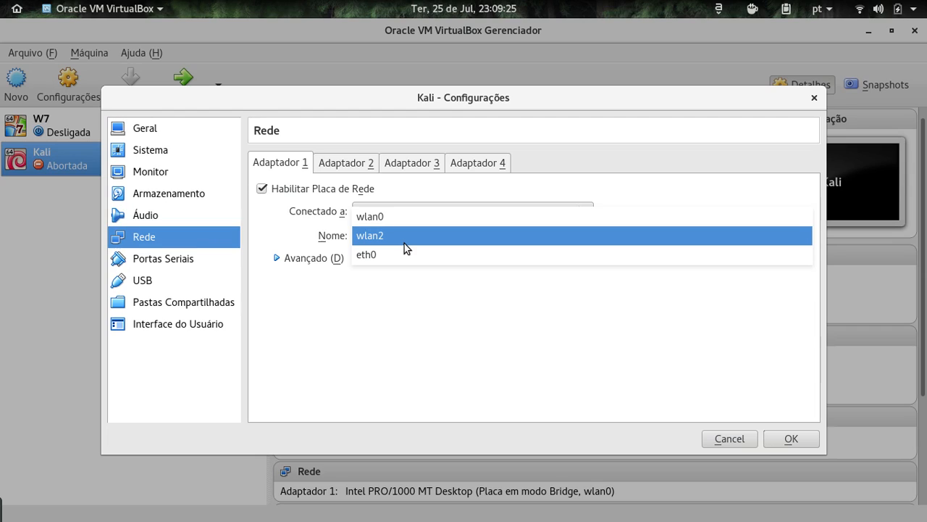
pyautogui.click(400, 222)
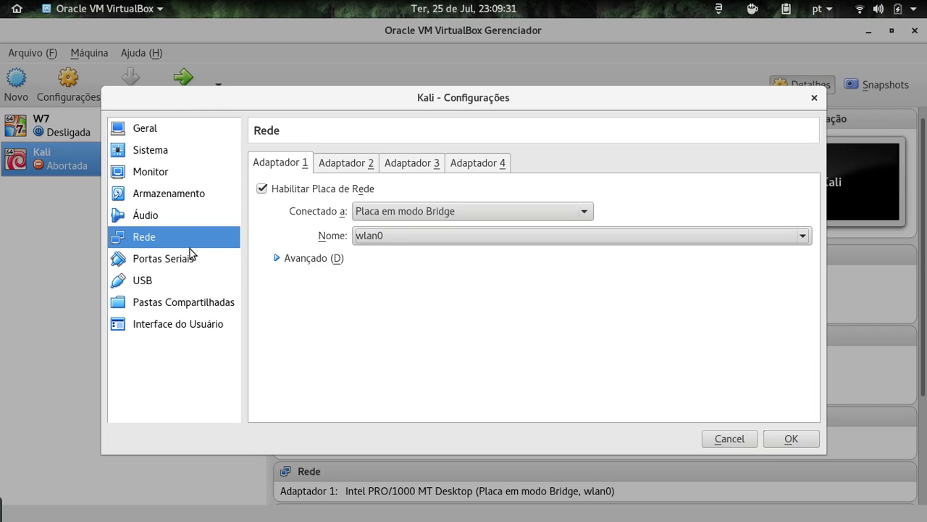
# Review the USB filter list, save the Kali machine's settings and start the virtual machine.
pyautogui.click(166, 282)
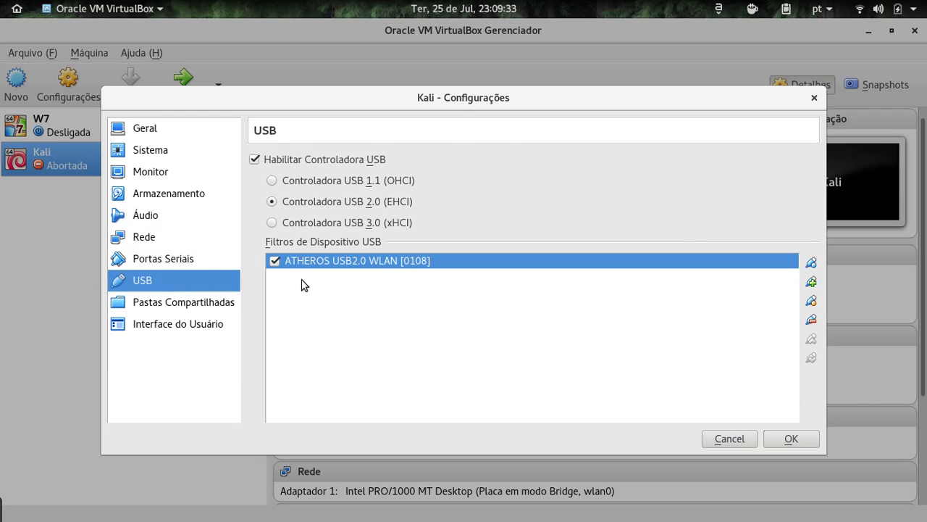
pyautogui.click(791, 439)
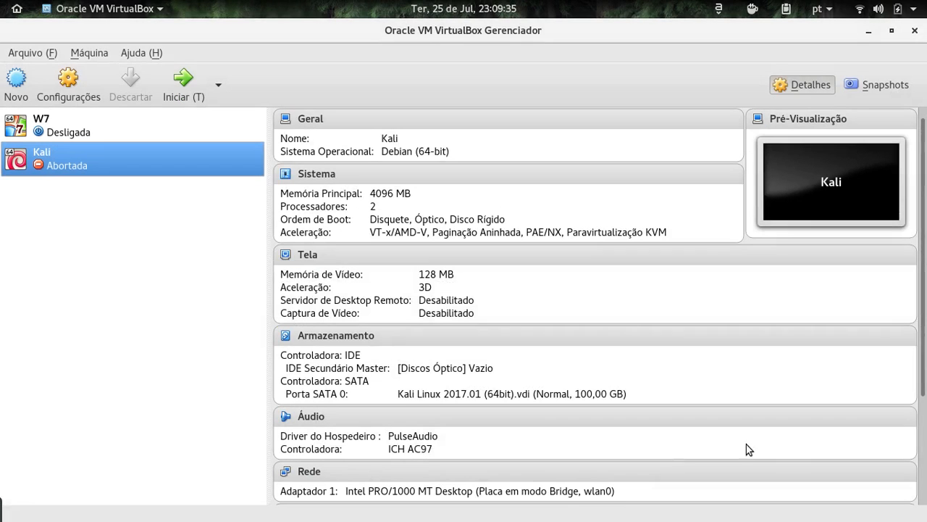
pyautogui.click(183, 83)
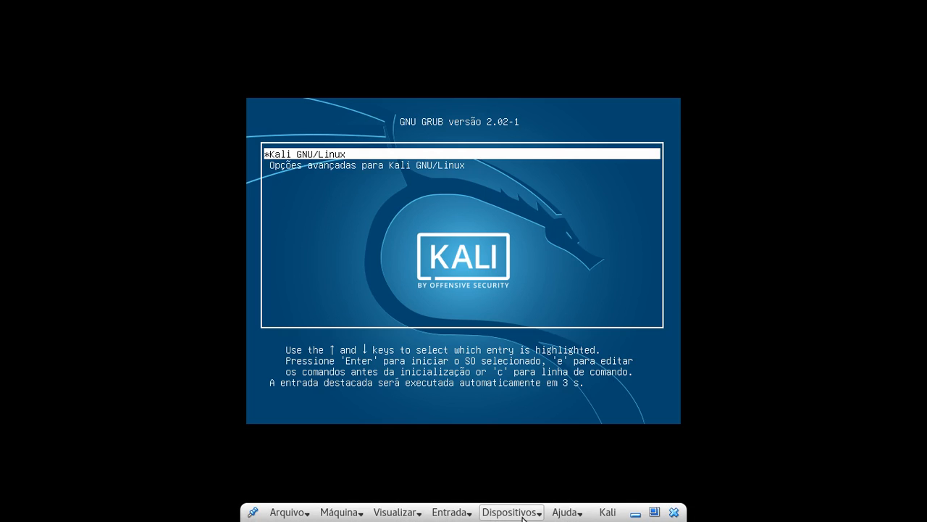
# Check in the running machine's USB device list whether ATHEROS USB2.0 WLAN [0108] is attached, and close the list.
pyautogui.click(519, 513)
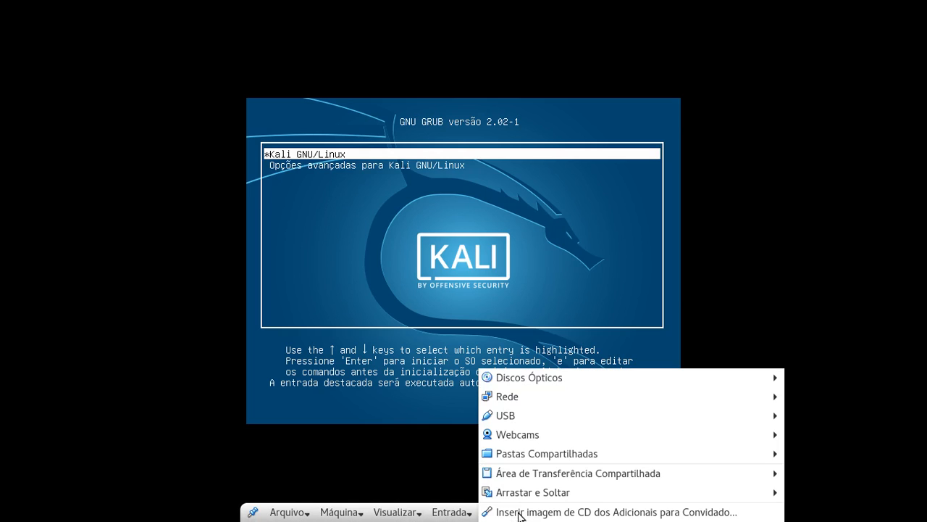
pyautogui.moveTo(500, 415)
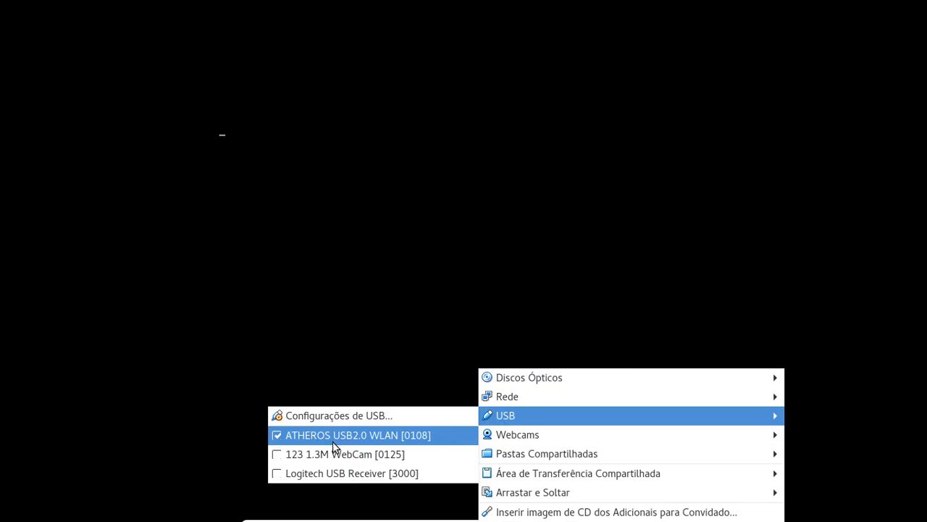
pyautogui.click(278, 437)
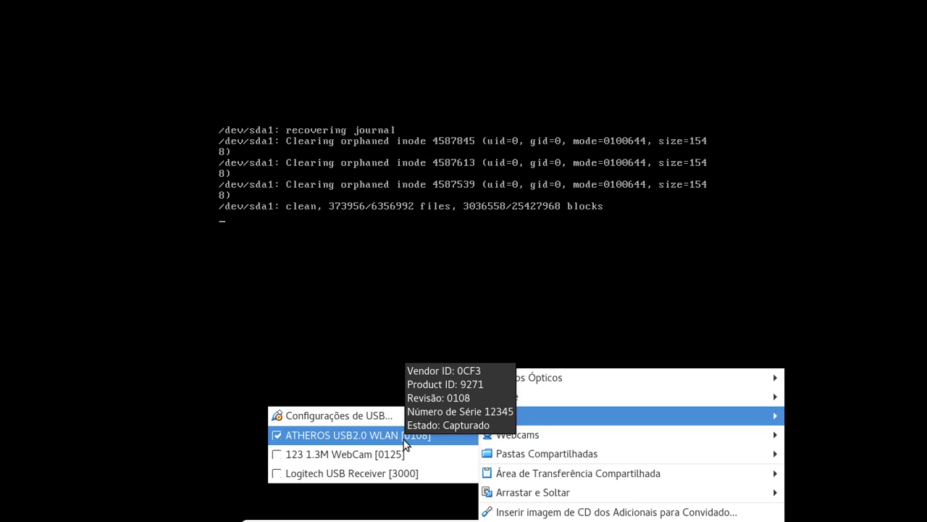
pyautogui.click(376, 345)
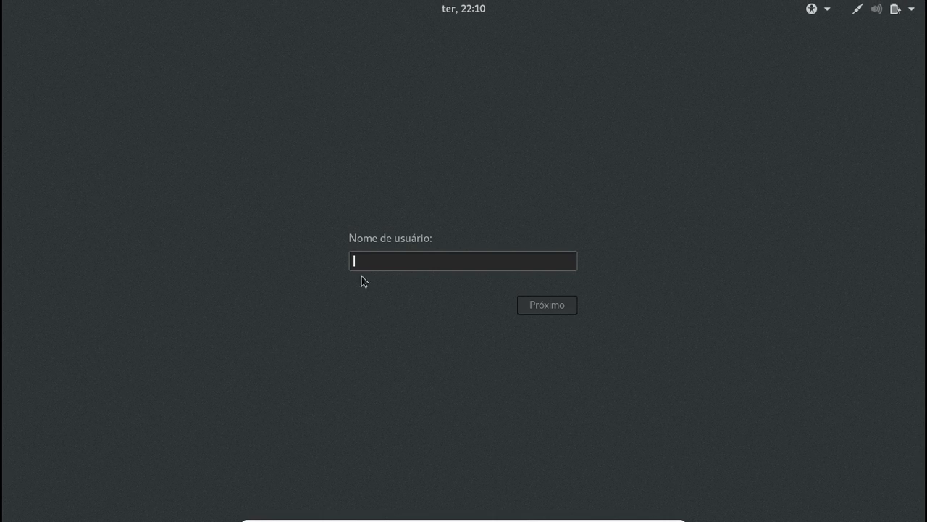
# Log in to Kali with the username root.
pyautogui.write('root')
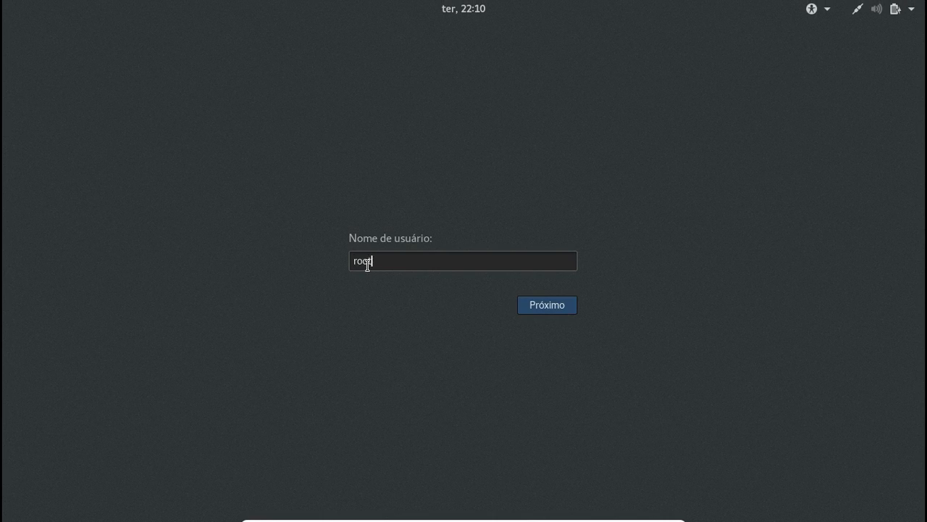
pyautogui.press('Return')
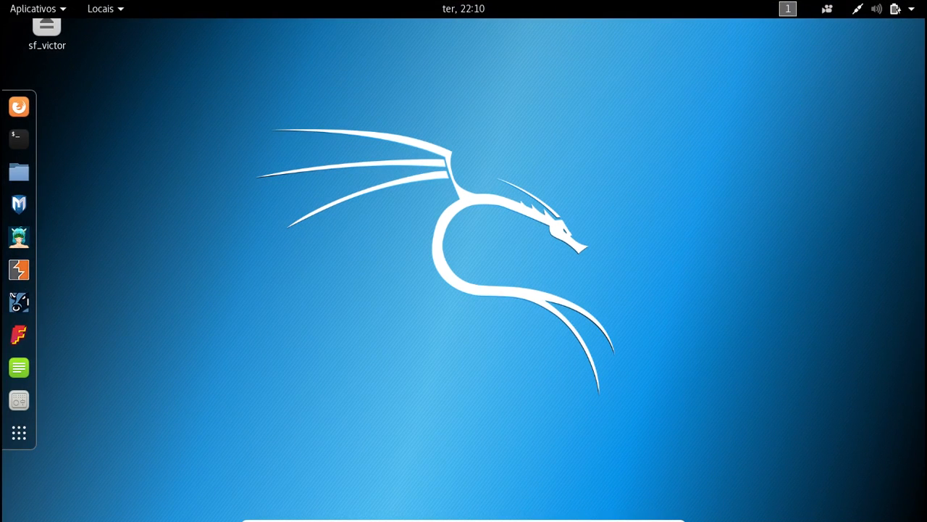
# Look through the Wi-Fi networks available in Kali and cancel the network selection without connecting.
pyautogui.click(905, 8)
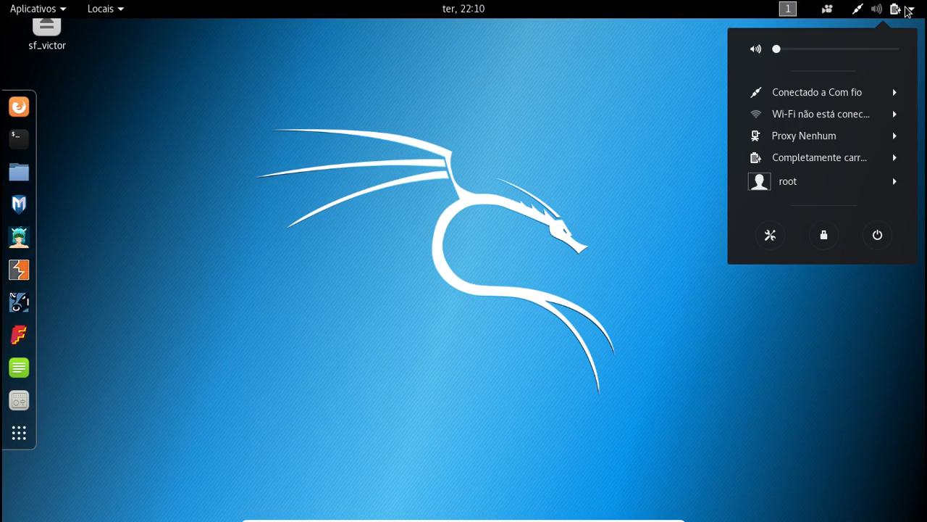
pyautogui.click(803, 115)
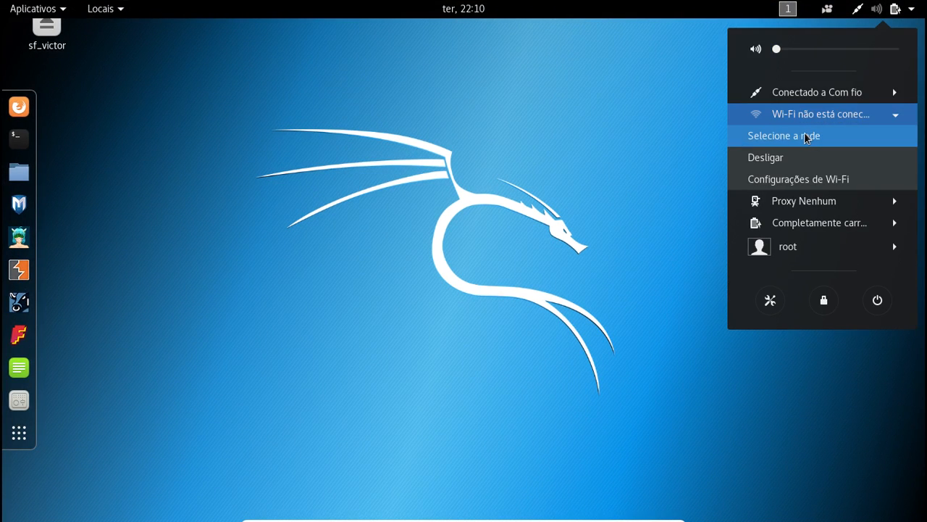
pyautogui.click(806, 137)
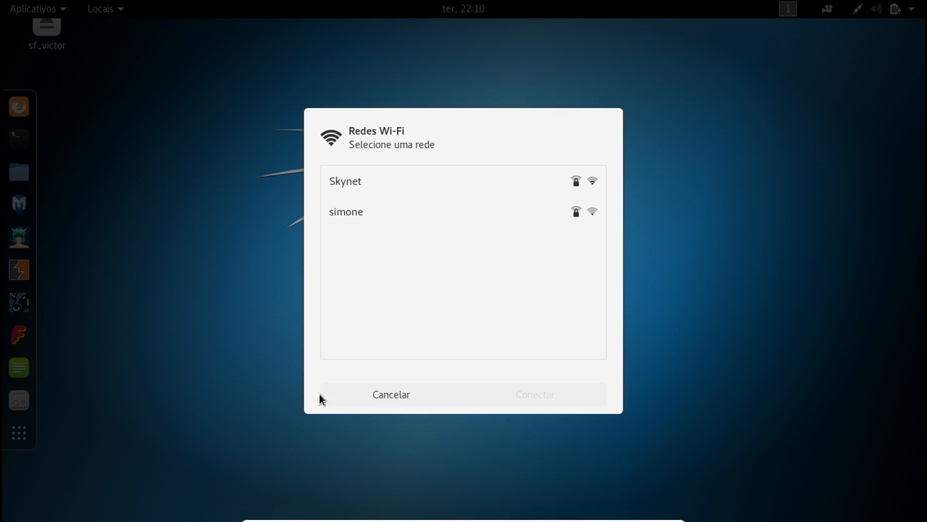
pyautogui.click(344, 214)
pyautogui.click(348, 190)
pyautogui.click(408, 394)
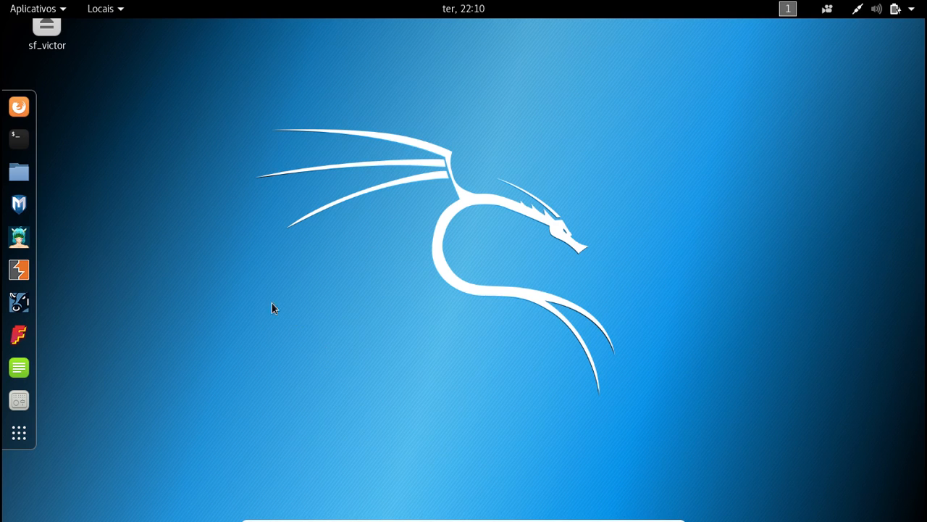
# Open a terminal in Kali and run "airmon-ng check kill".
pyautogui.click(19, 143)
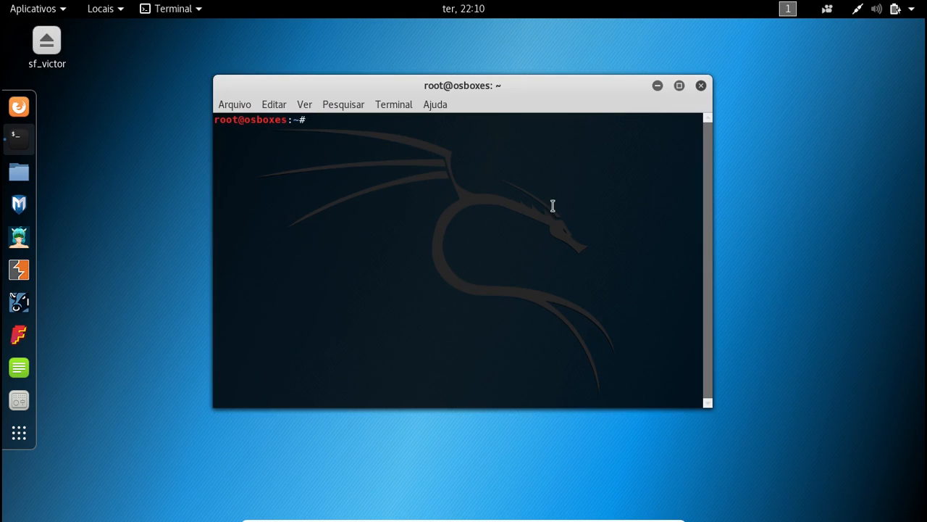
pyautogui.write('airmon-ng check ')
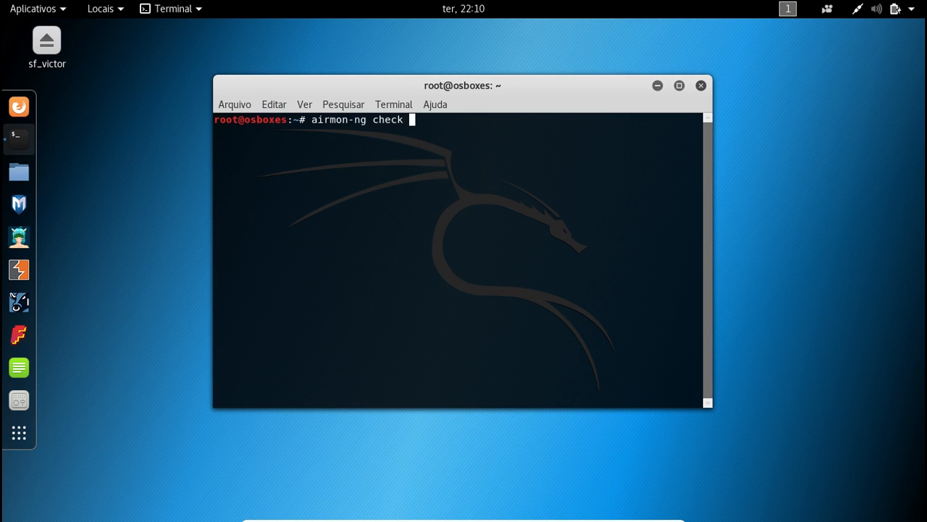
pyautogui.write('kill')
pyautogui.press('Return')
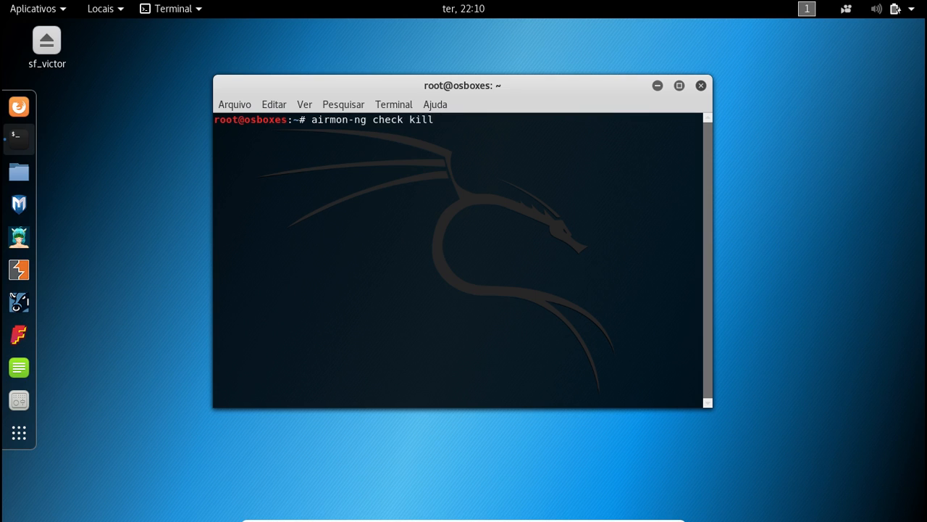
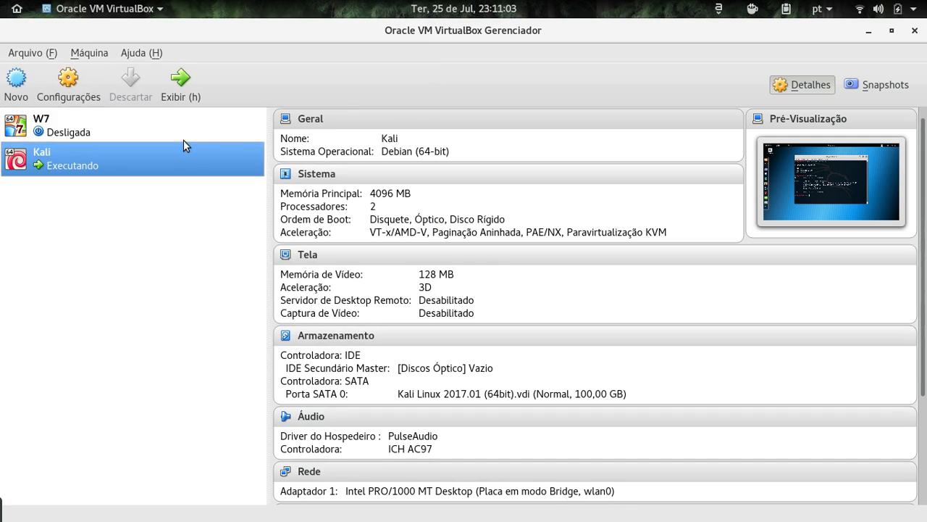
# Check the bridged interface of Adapter 1 in the Kali machine's network settings in VirtualBox Manager and cancel the dialog.
pyautogui.click(90, 82)
pyautogui.click(162, 238)
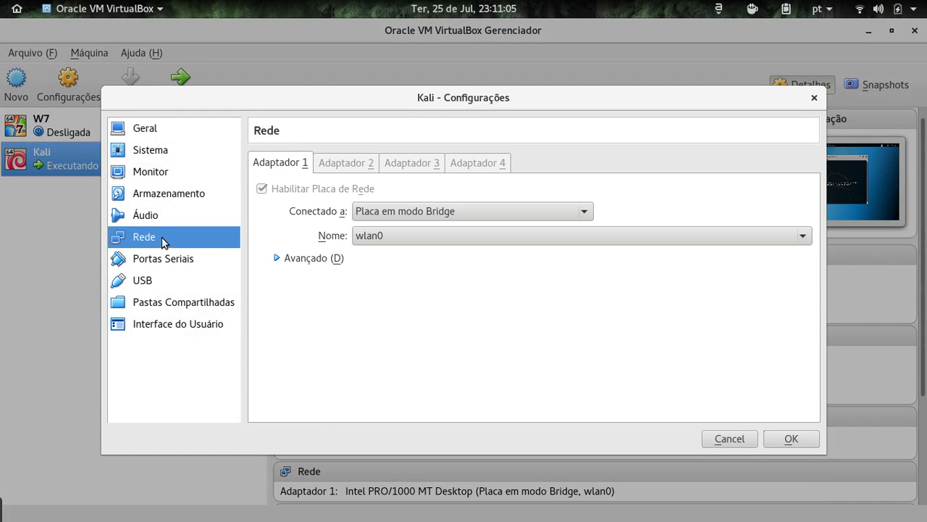
pyautogui.click(372, 237)
pyautogui.click(550, 351)
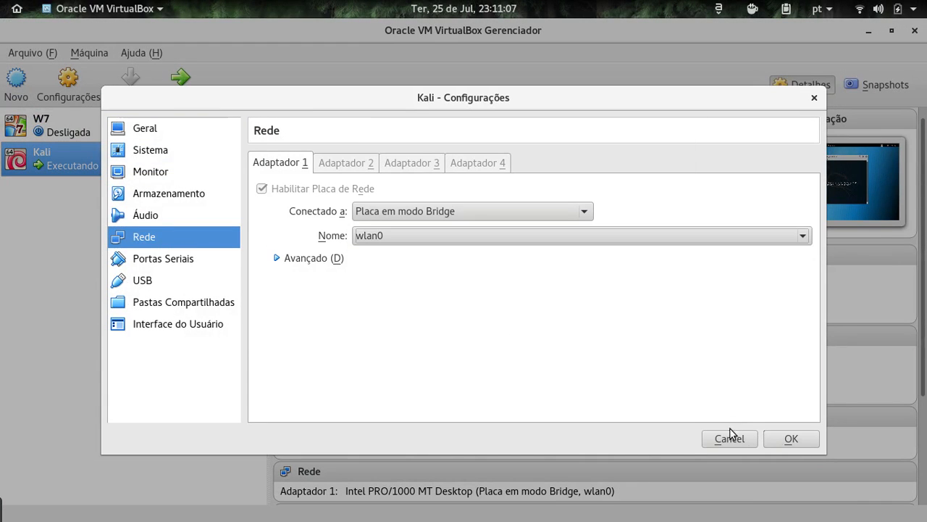
pyautogui.click(730, 438)
# Switch back to the running Kali machine and highlight the eth0 entry in the iwconfig output.
pyautogui.moveTo(0, 0)
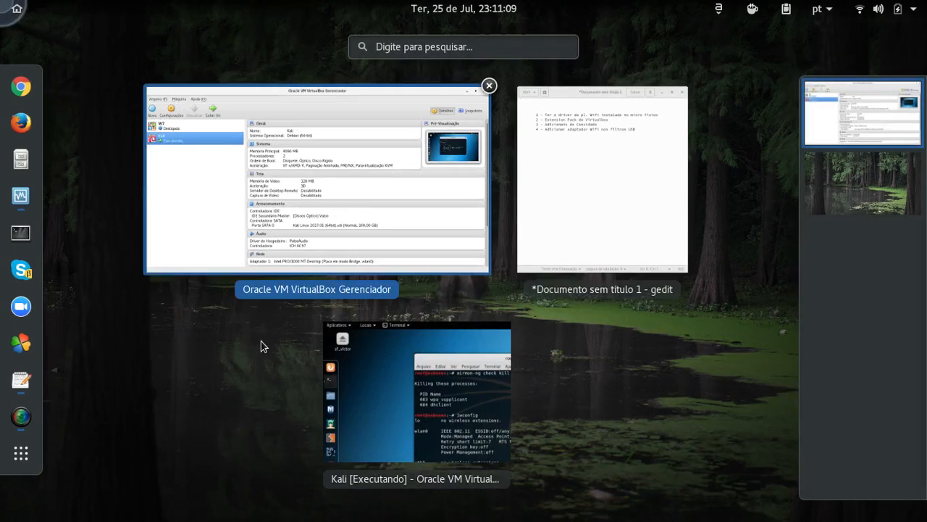
pyautogui.click(414, 403)
pyautogui.moveTo(244, 326); pyautogui.dragTo(213, 327)
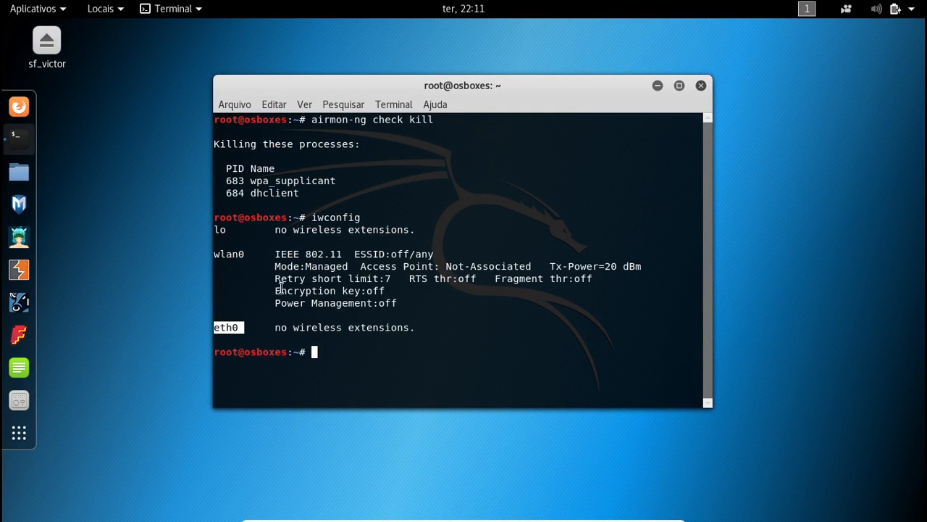
pyautogui.click(229, 327)
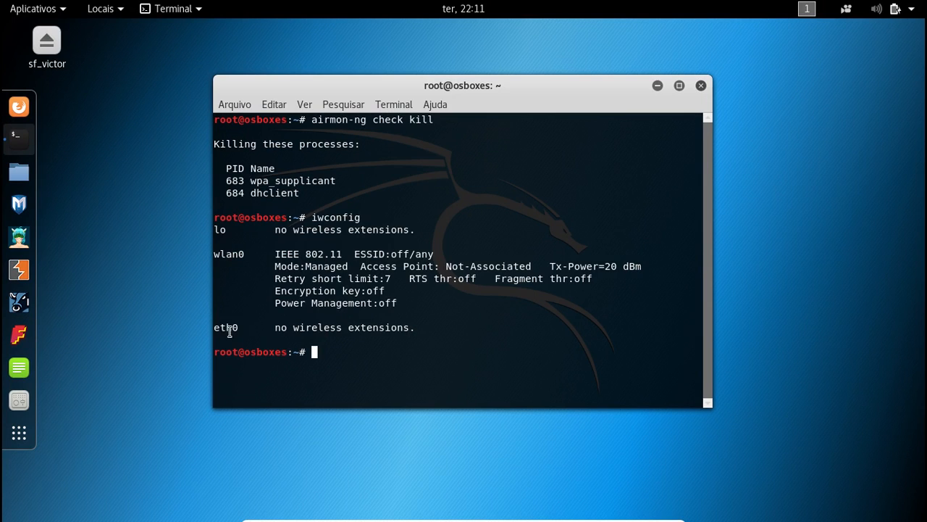
pyautogui.tripleClick(408, 327)
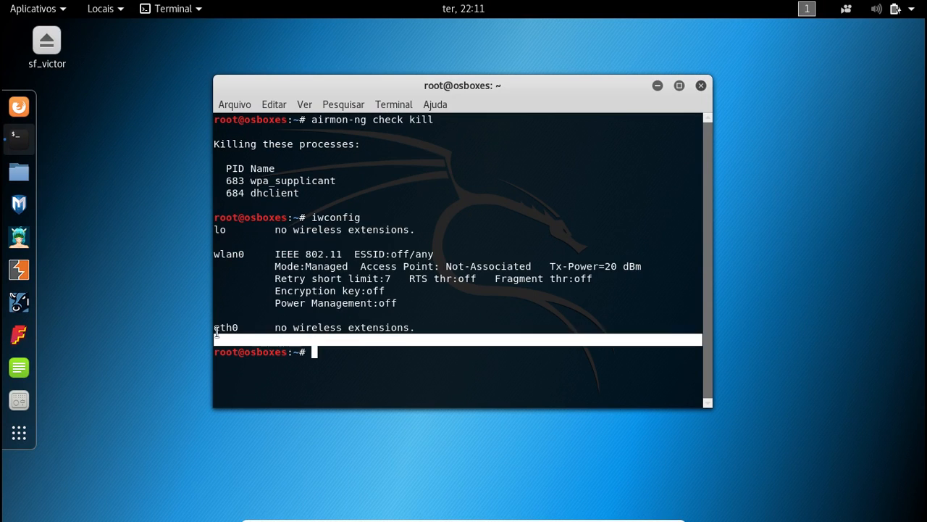
pyautogui.click(227, 328)
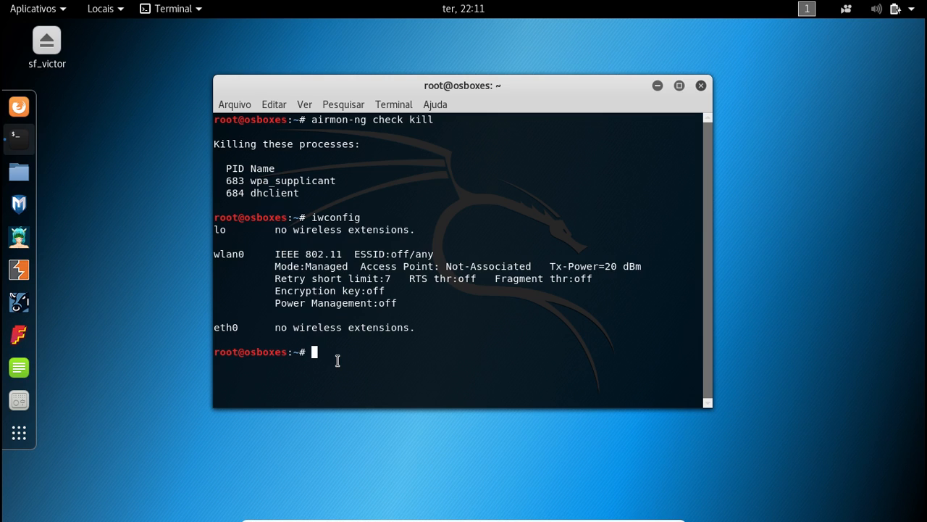
# Enable monitor mode on the Wi-Fi adapter by running "airmon-ng start wlan0".
pyautogui.write('airmon-ng start wlan0')
pyautogui.press('Return')
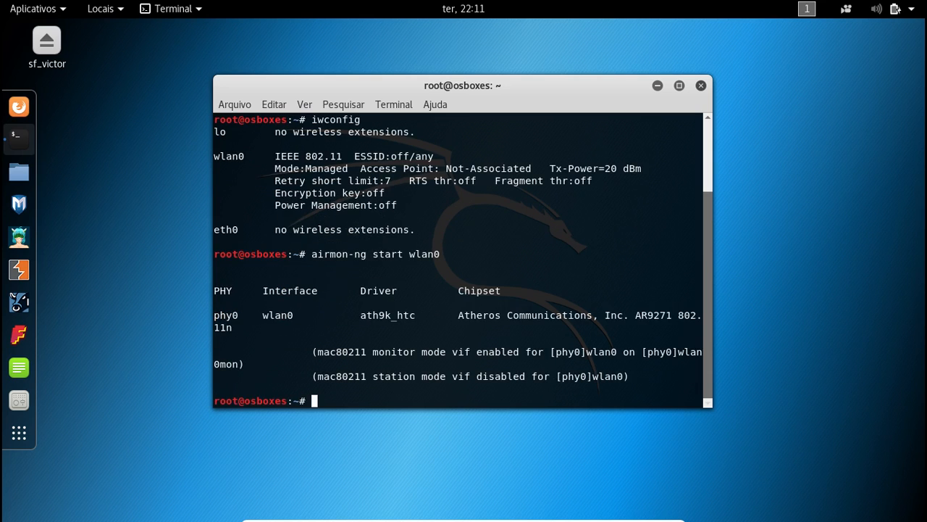
# Run "iwconfig" in the Kali terminal to check which mode the wireless interface is in.
pyautogui.write('iwconfig')
pyautogui.press('Return')
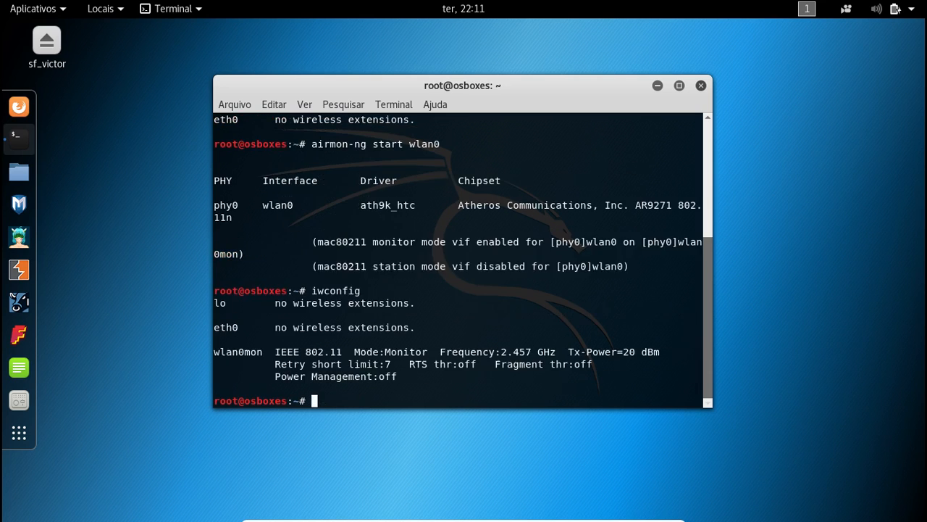
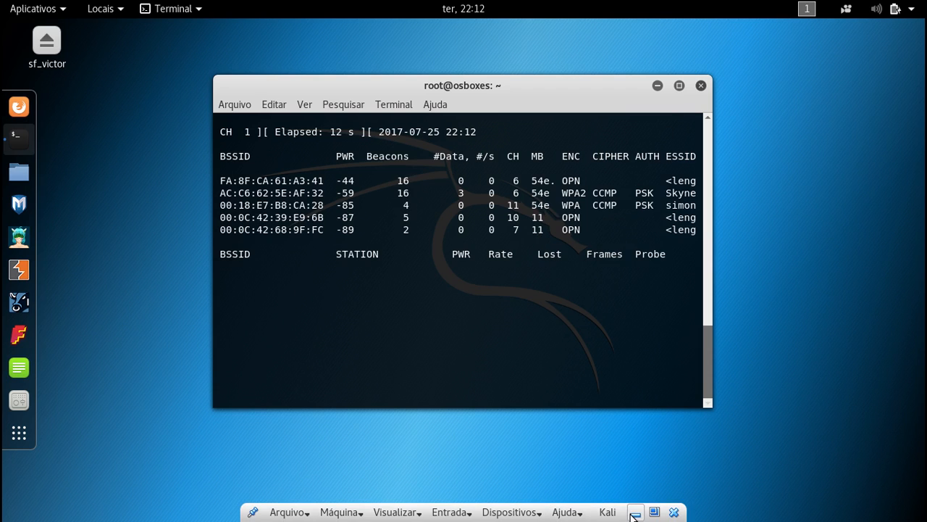
# Minimize the Kali machine and VirtualBox Manager, switch to the text editor, and review the four-item Wi-Fi adapter checklist by highlighting its lines.
pyautogui.click(631, 513)
pyautogui.click(869, 30)
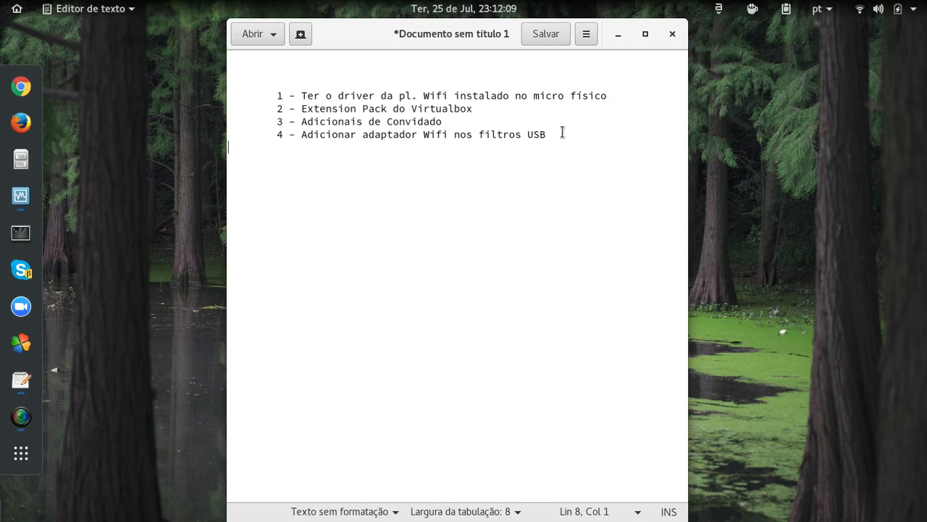
pyautogui.moveTo(561, 133); pyautogui.dragTo(247, 111)
pyautogui.click(298, 194)
pyautogui.moveTo(313, 109); pyautogui.dragTo(379, 109)
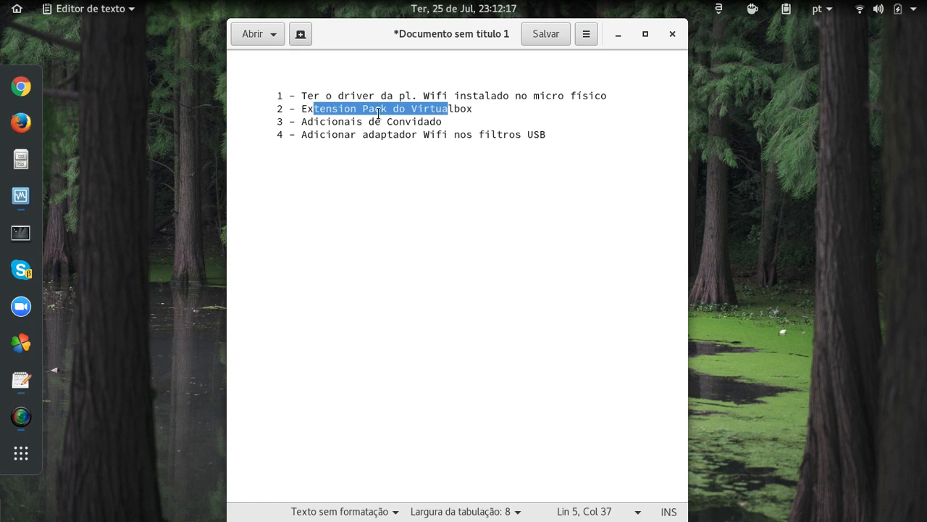
pyautogui.moveTo(328, 122); pyautogui.dragTo(399, 122)
pyautogui.click(378, 152)
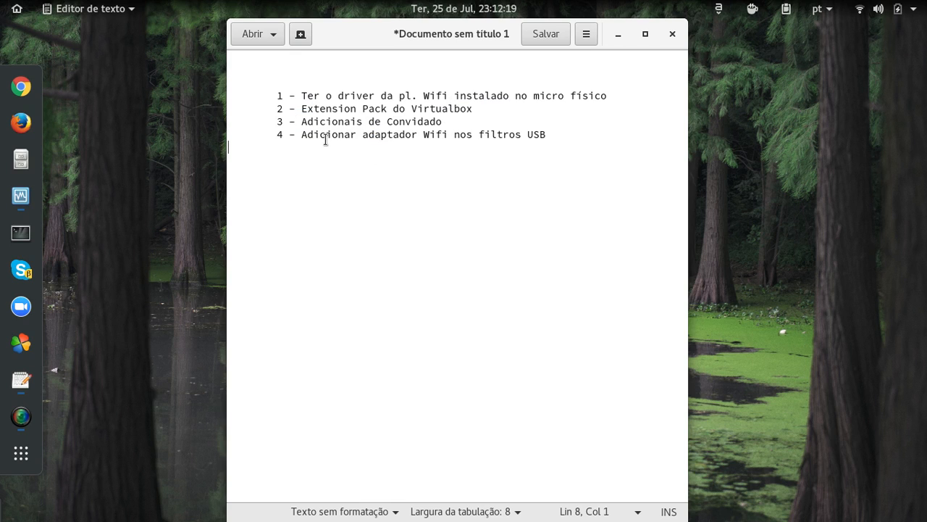
pyautogui.moveTo(317, 136); pyautogui.dragTo(409, 147)
pyautogui.click(497, 142)
pyautogui.moveTo(271, 93); pyautogui.dragTo(460, 226)
pyautogui.click(460, 227)
pyautogui.moveTo(558, 138); pyautogui.dragTo(114, 121)
pyautogui.click(503, 267)
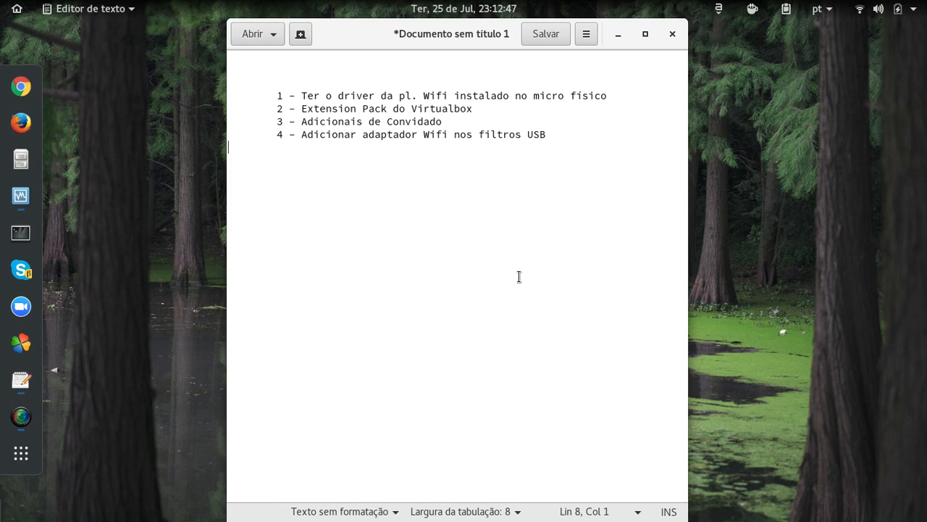